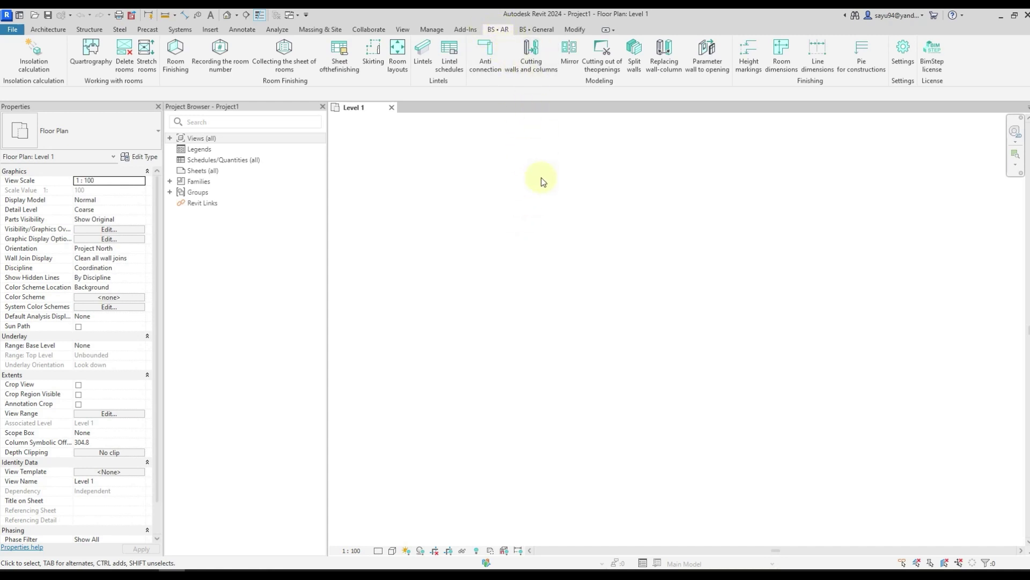
# Step: Load the insolation balloon family from the BS•AR Insolation settings
pyautogui.click(903, 54)
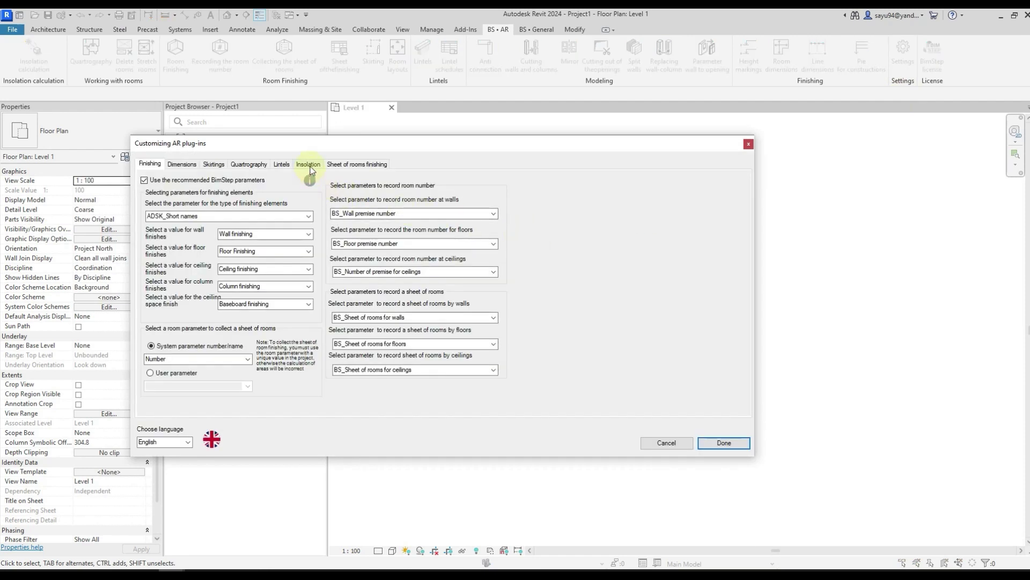
pyautogui.click(310, 166)
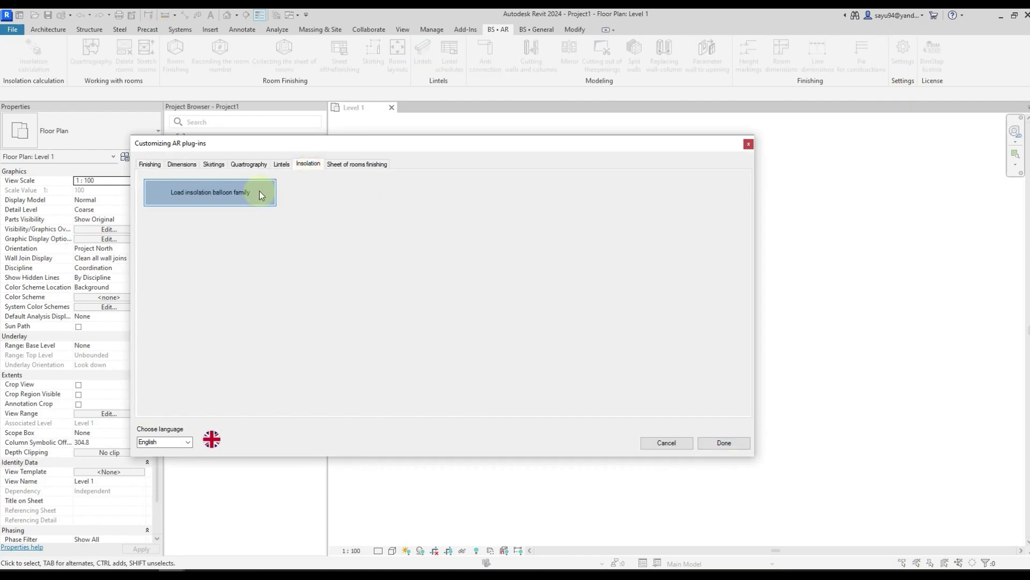
pyautogui.click(230, 196)
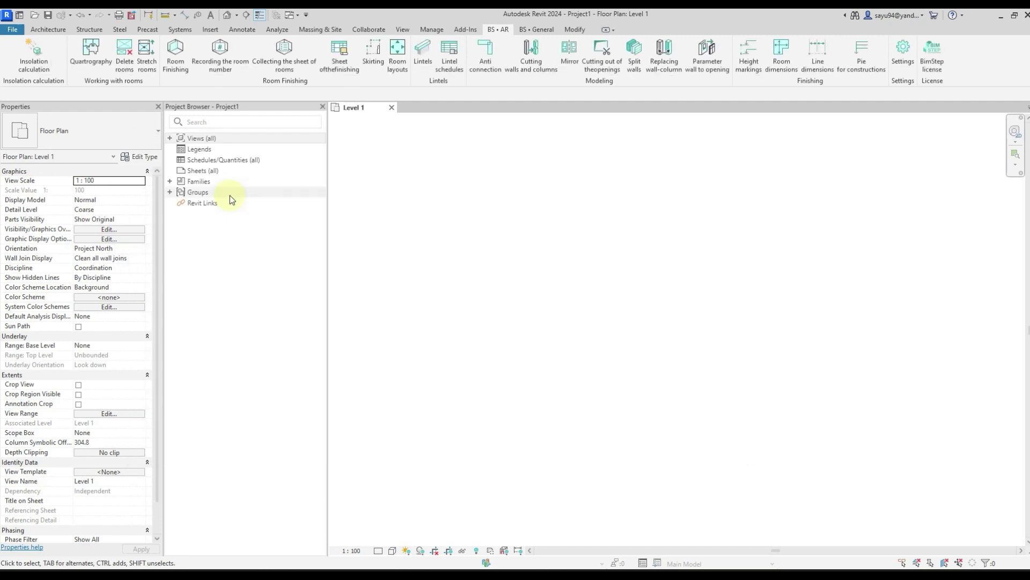
# Step: Show the Insolation Ball from Families > Generic Models in {3D}, then return to Level 1
pyautogui.doubleClick(195, 182)
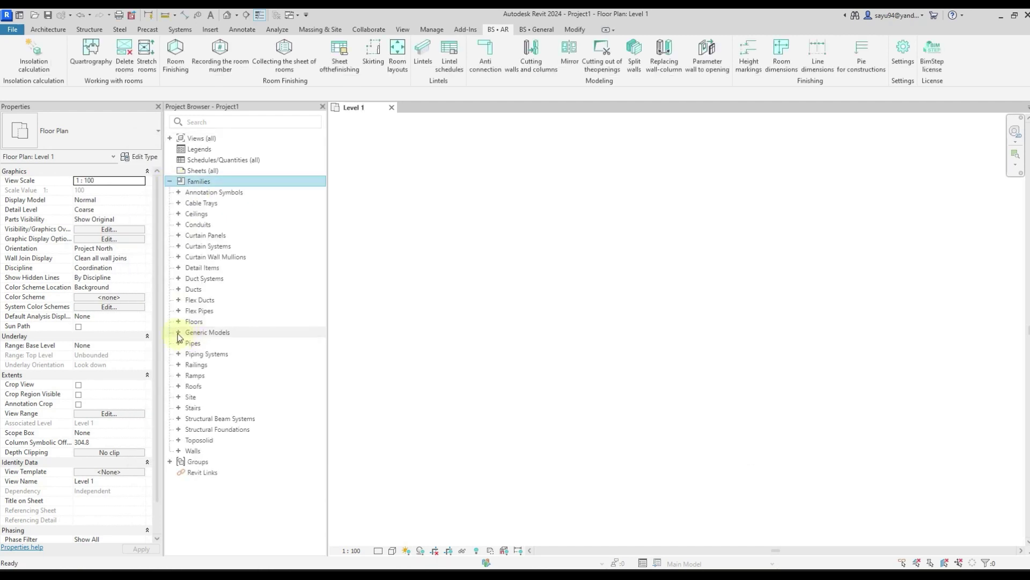
pyautogui.click(178, 333)
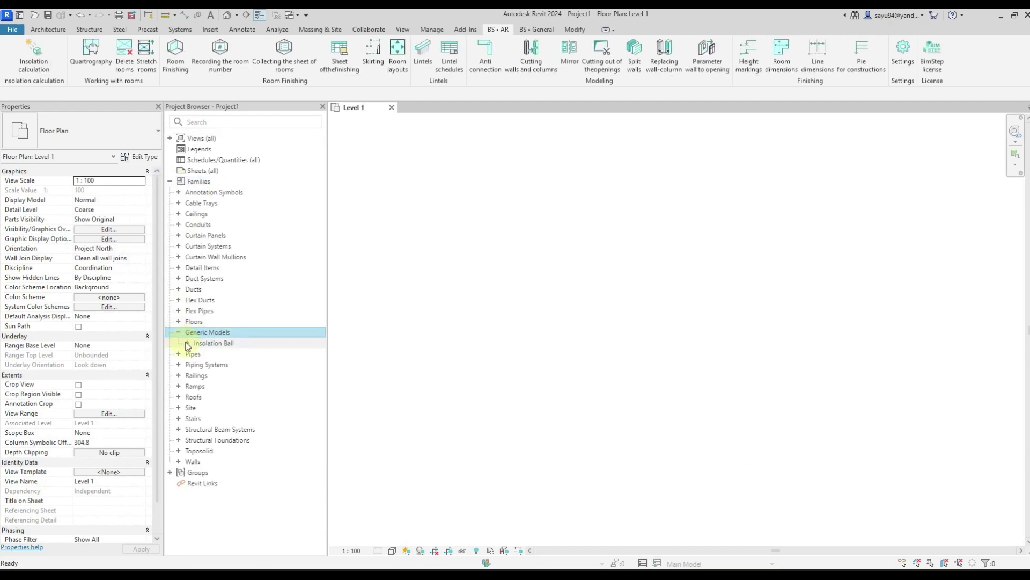
pyautogui.click(186, 343)
pyautogui.doubleClick(220, 353)
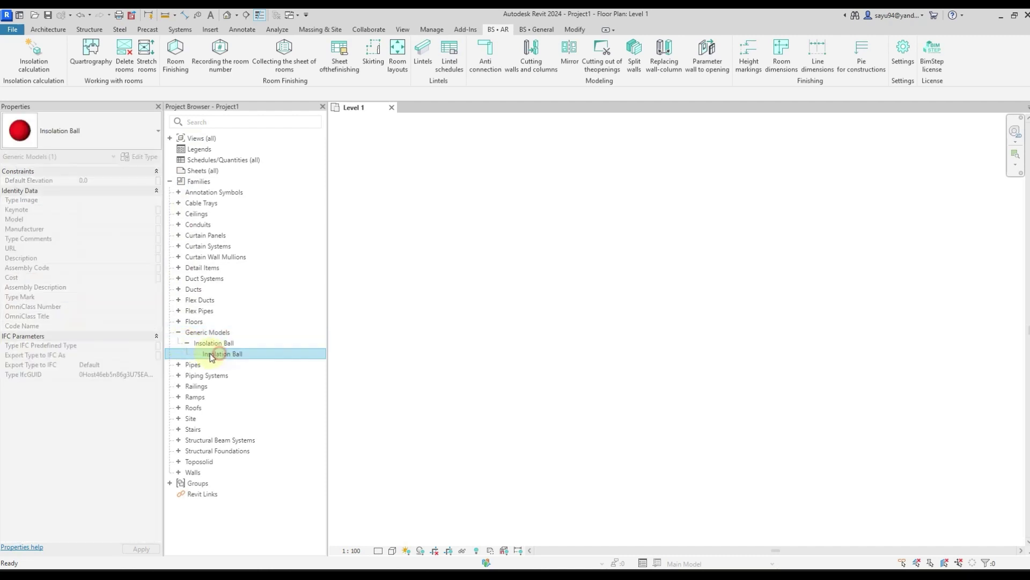
pyautogui.click(689, 250)
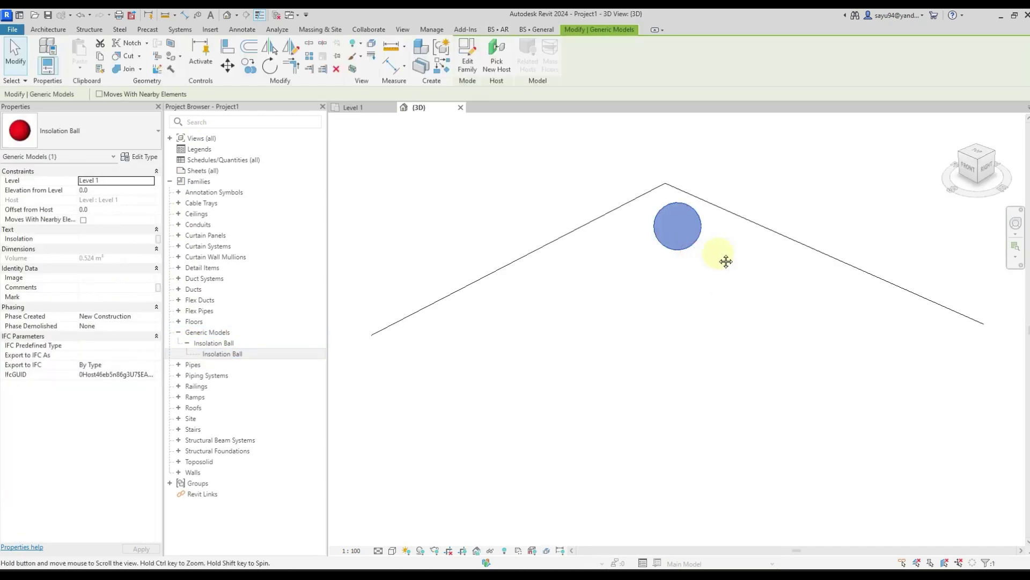
pyautogui.keyDown('shift'); pyautogui.moveTo(727, 260); pyautogui.dragTo(620, 280, button='middle'); pyautogui.keyUp('shift')
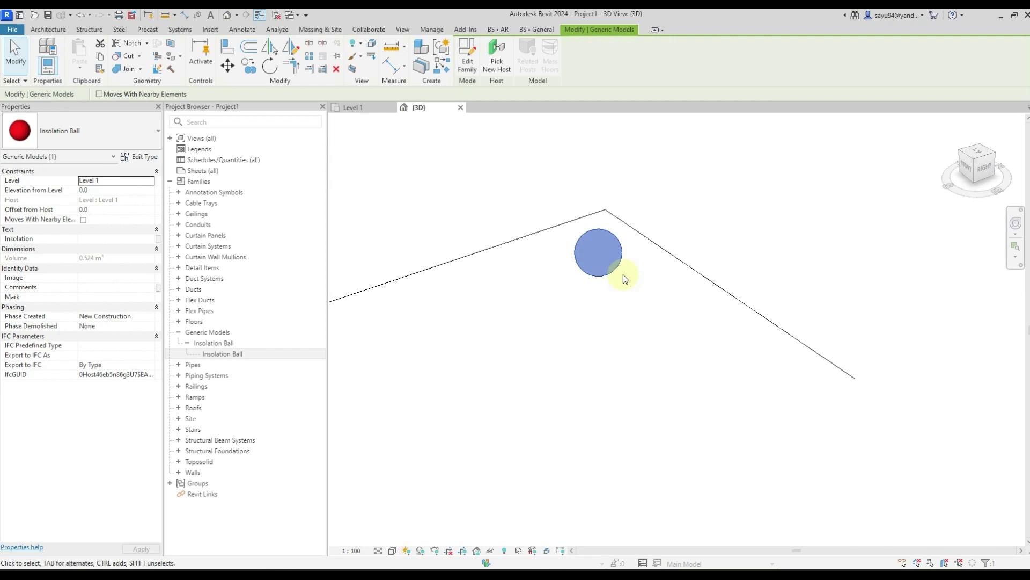
pyautogui.press('Escape')
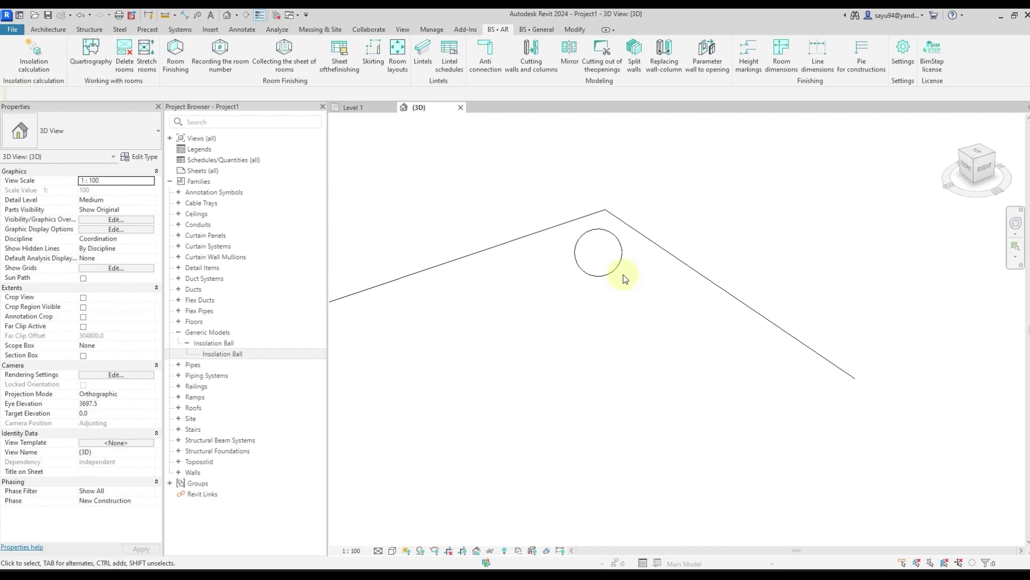
pyautogui.click(363, 107)
# Step: Start a new in-place mass named Form1 from Massing & Site
pyautogui.scroll(-4, 608, 356)
pyautogui.scroll(-3, 608, 352)
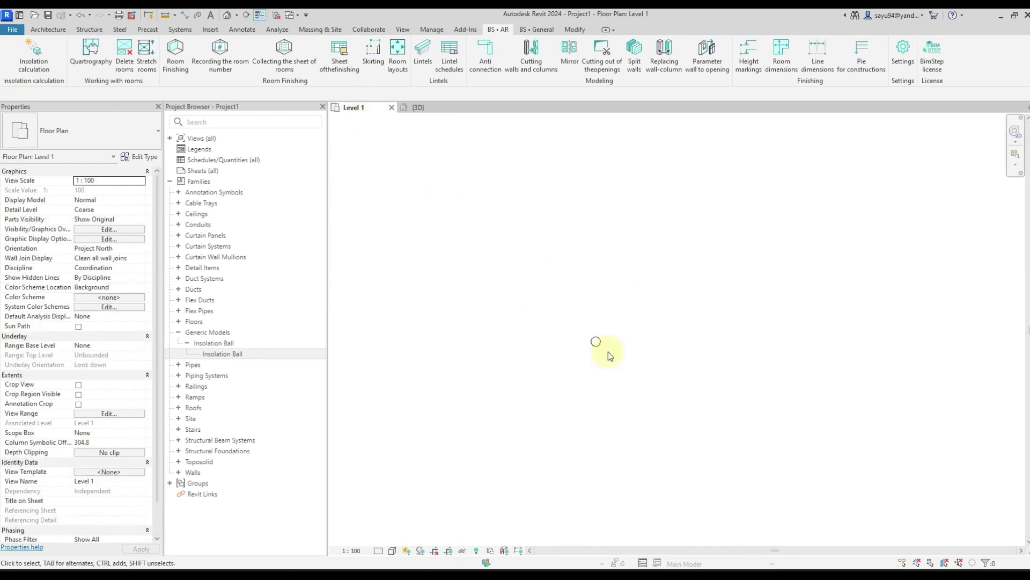
pyautogui.moveTo(607, 352); pyautogui.dragTo(552, 287, button='middle')
pyautogui.click(320, 29)
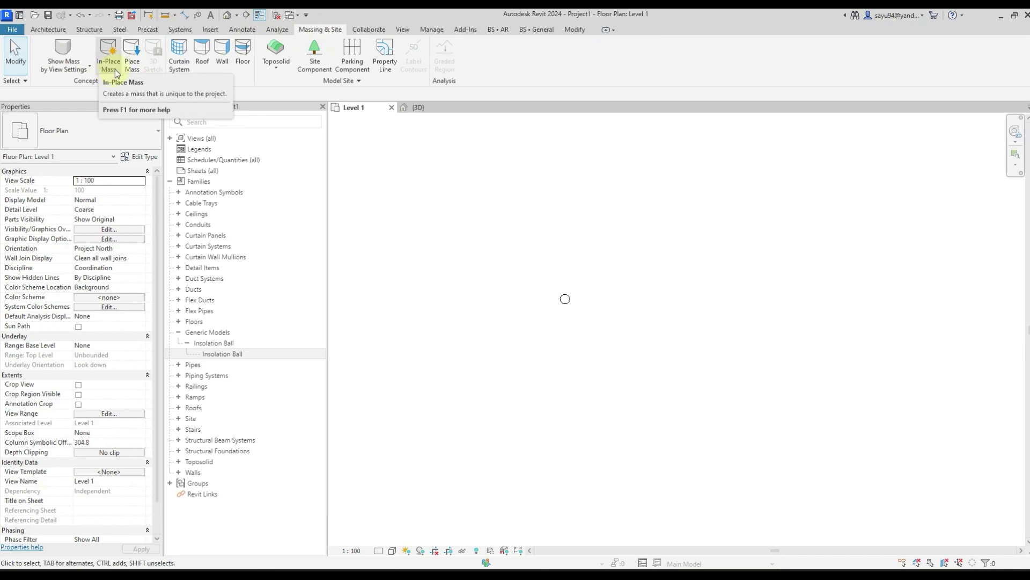
pyautogui.click(116, 72)
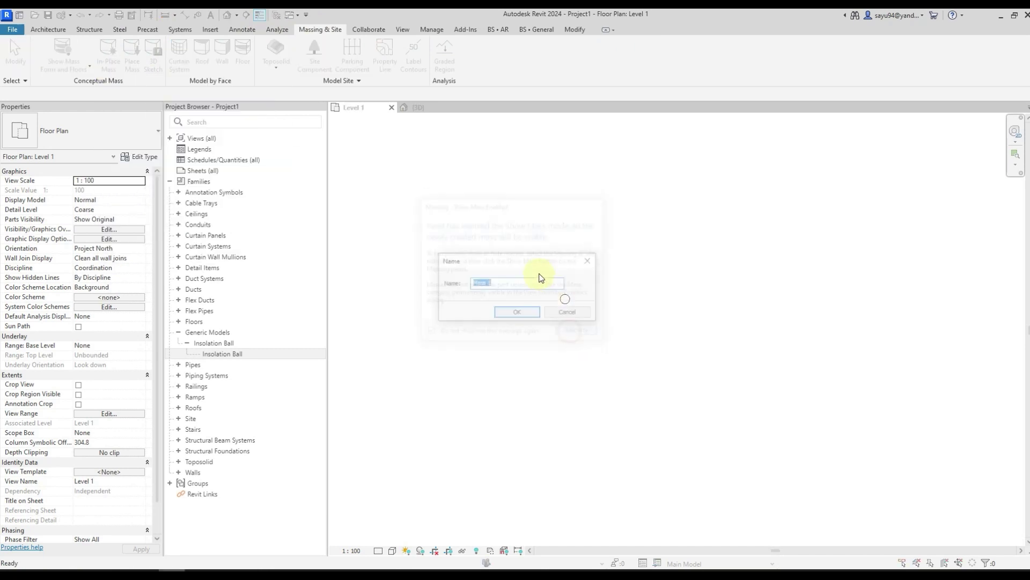
pyautogui.write('F')
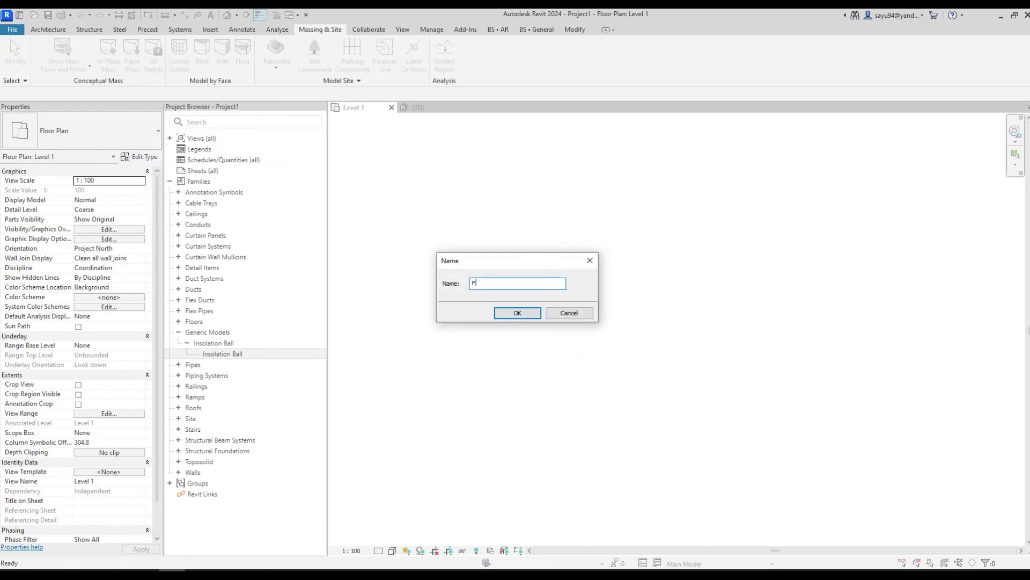
pyautogui.write('orm1')
pyautogui.press('Return')
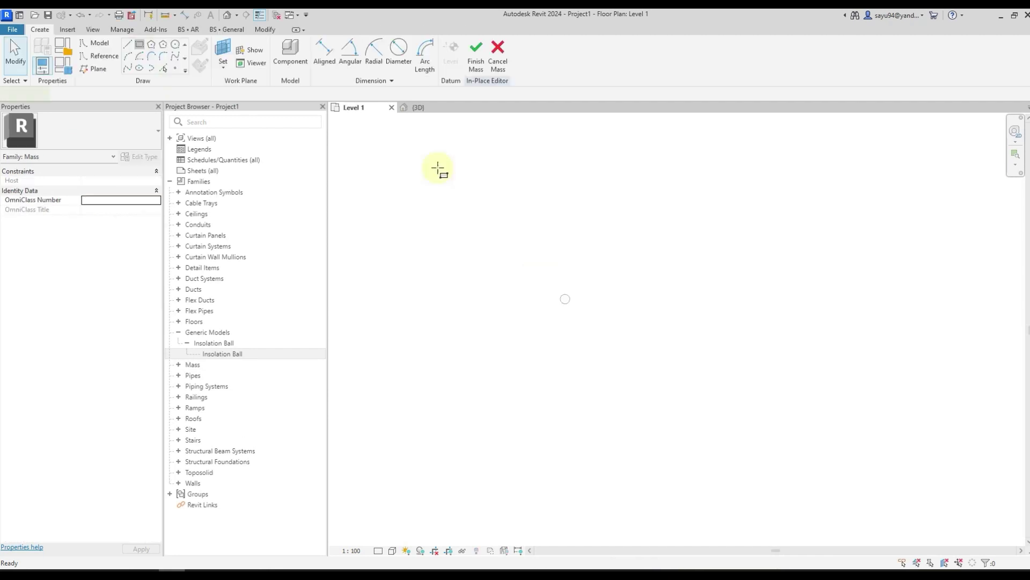
# Step: Sketch a rectangle on Level 1 and set its length to 30000
pyautogui.click(419, 165)
pyautogui.click(737, 252)
pyautogui.press('Escape')
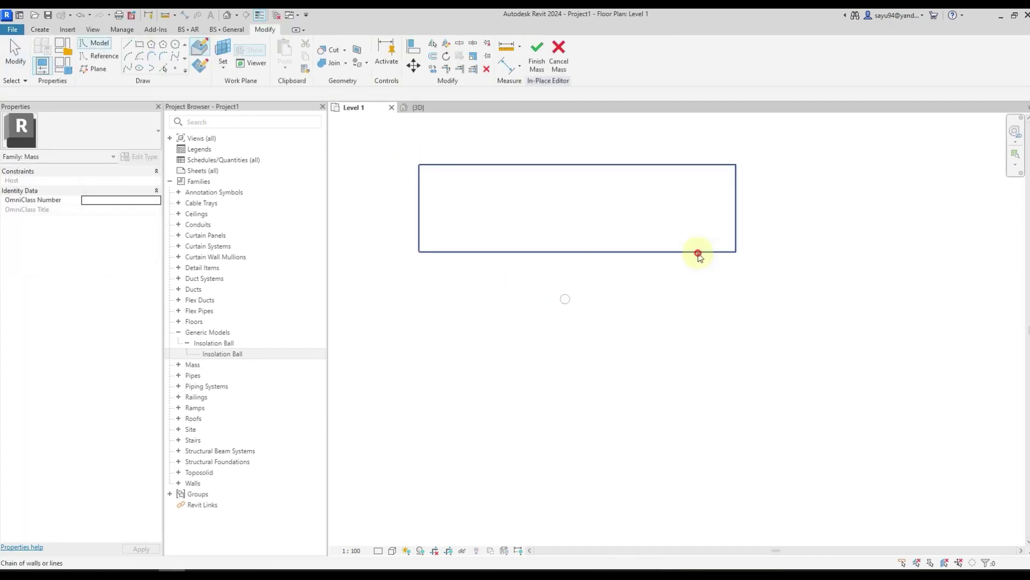
pyautogui.click(475, 252)
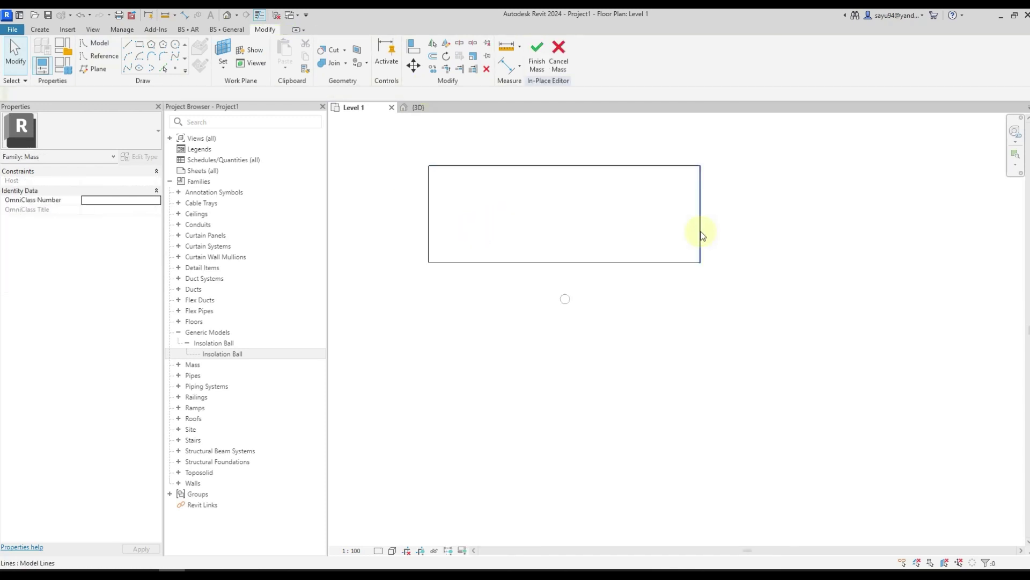
pyautogui.click(701, 230)
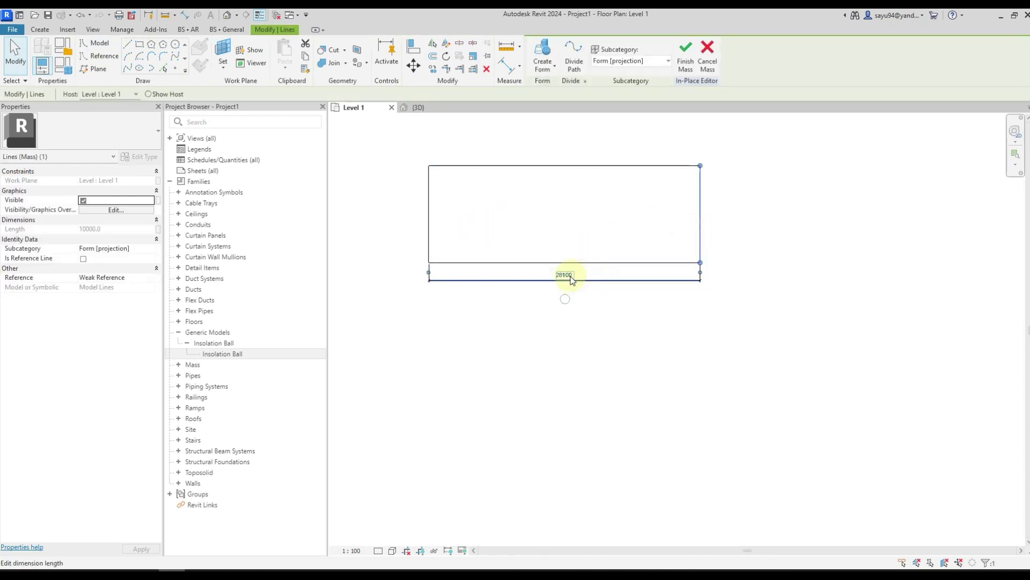
pyautogui.click(564, 275)
pyautogui.write('30000')
pyautogui.press('Return')
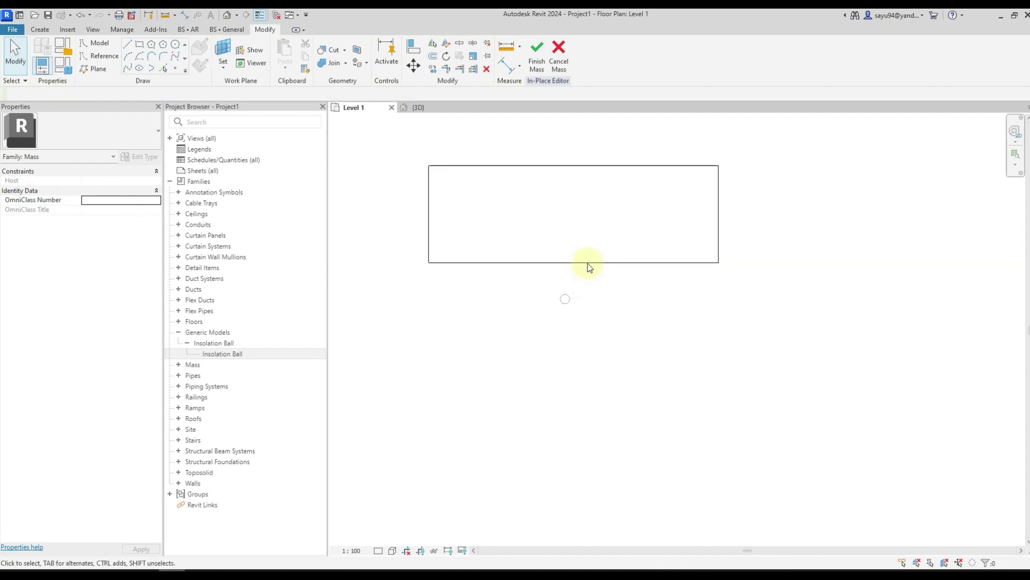
pyautogui.press('Tab')
pyautogui.click(589, 263)
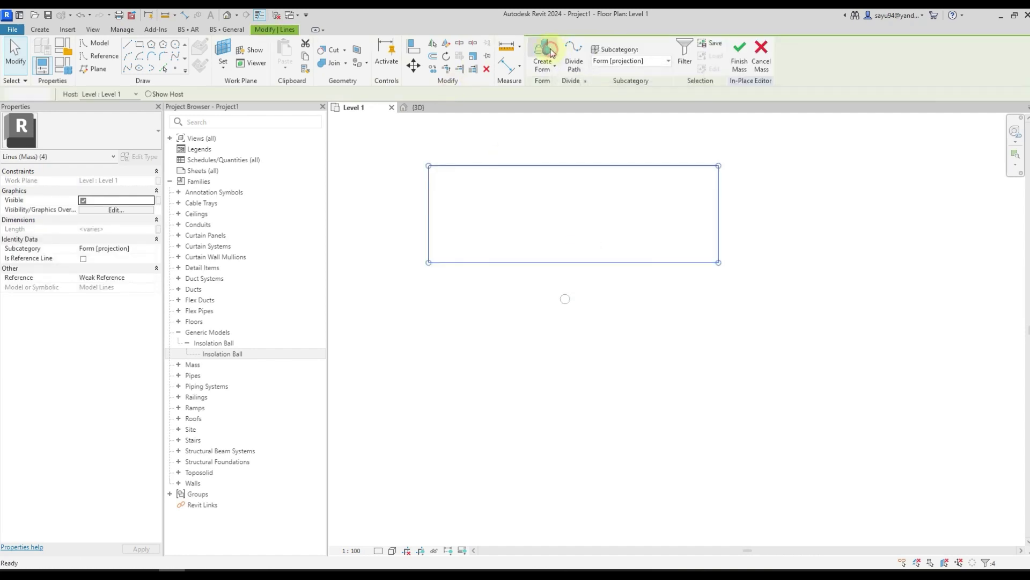
# Step: Extrude the rectangle into a mass form 15000 high and finish the mass
pyautogui.click(542, 59)
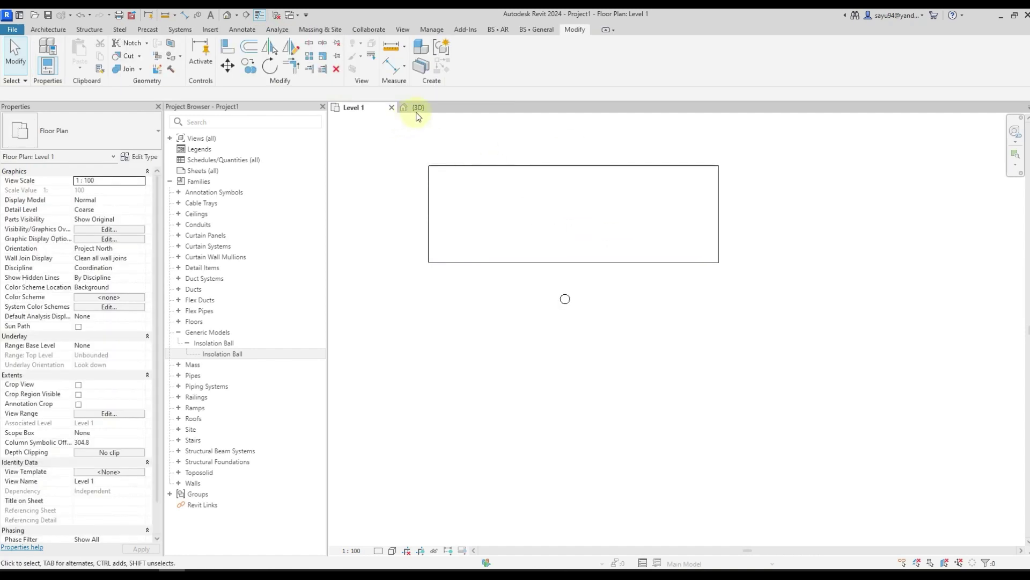
pyautogui.click(418, 117)
pyautogui.keyDown('shift'); pyautogui.moveTo(515, 195); pyautogui.dragTo(755, 231, button='middle'); pyautogui.keyUp('shift')
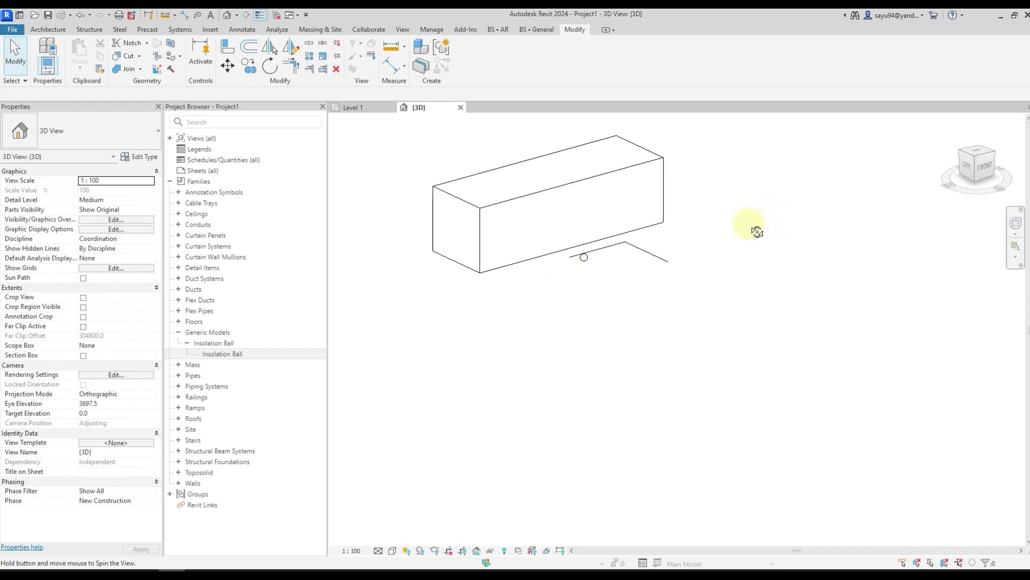
pyautogui.click(542, 181)
pyautogui.doubleClick(541, 181)
pyautogui.click(510, 296)
pyautogui.write('15000')
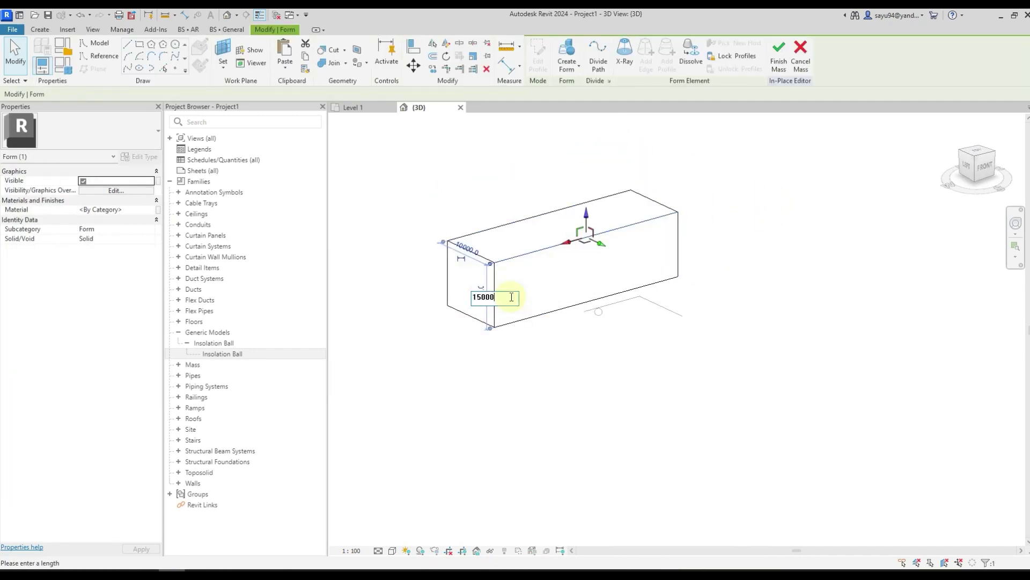
pyautogui.press('Return')
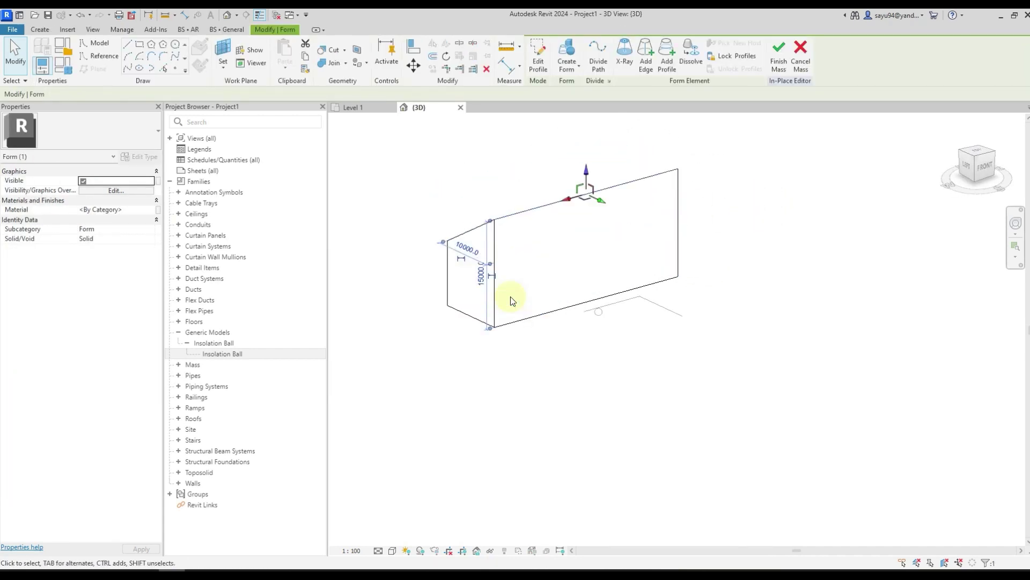
pyautogui.keyDown('shift'); pyautogui.moveTo(510, 296); pyautogui.dragTo(504, 250, button='middle'); pyautogui.keyUp('shift')
pyautogui.click(505, 248)
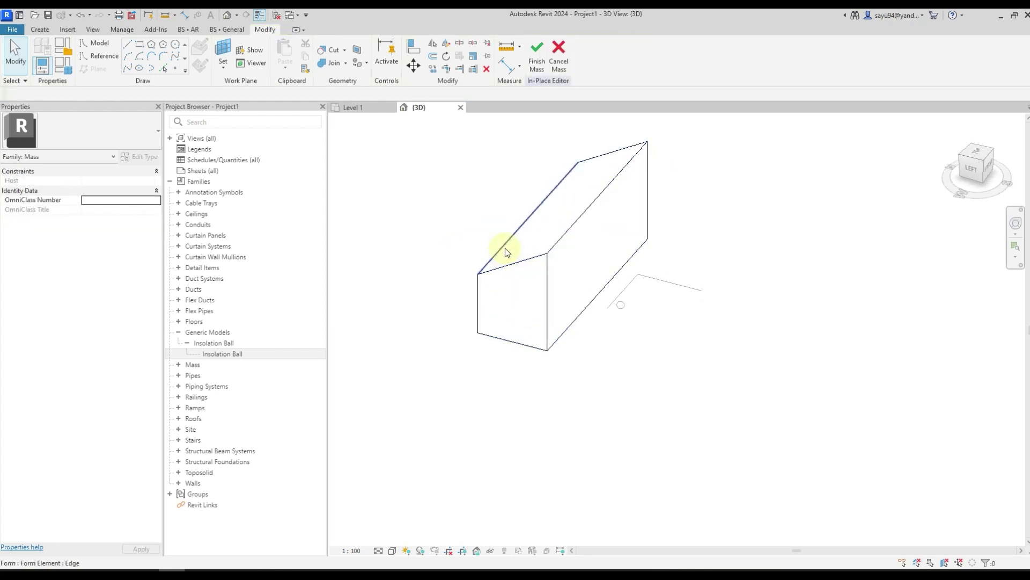
pyautogui.click(469, 262)
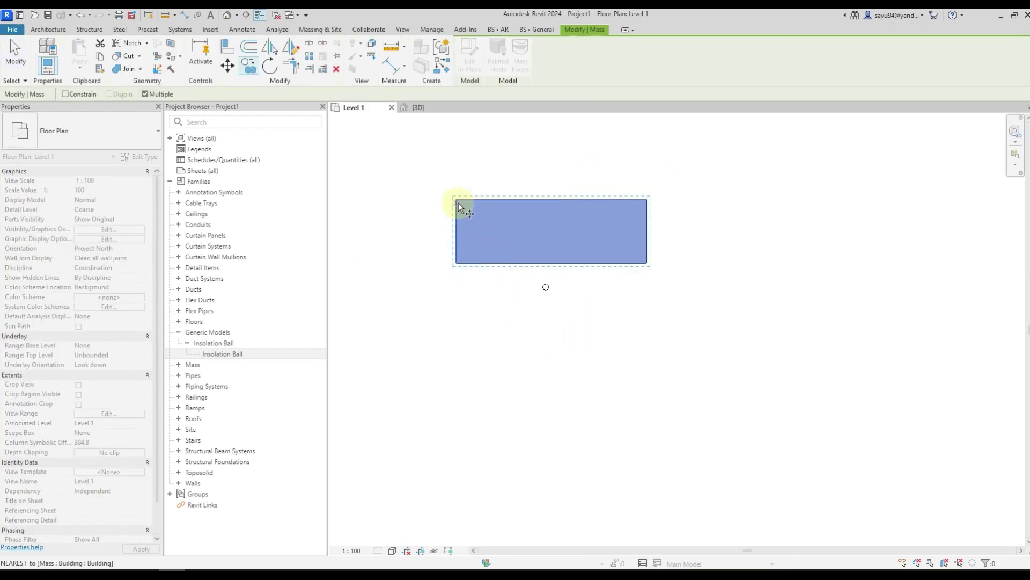
# Step: Place copies of the mass in a row and below it, rotating one copy
pyautogui.click(457, 200)
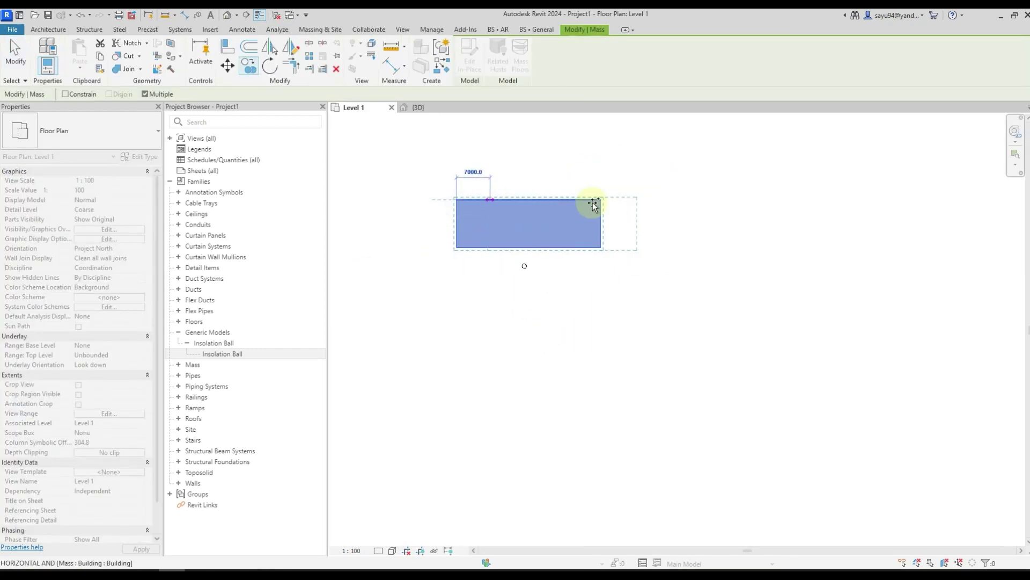
pyautogui.click(625, 200)
pyautogui.click(812, 200)
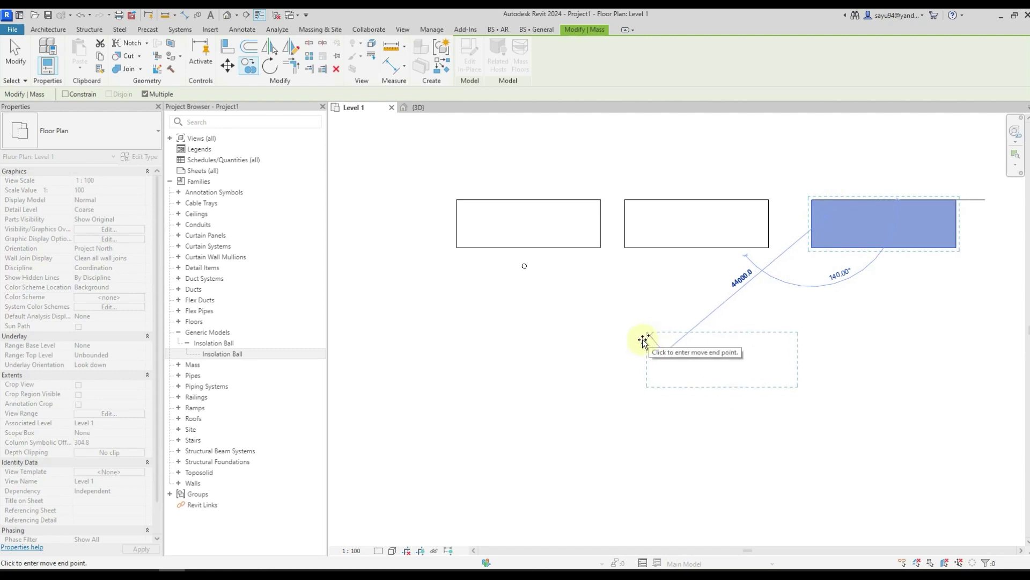
pyautogui.click(625, 373)
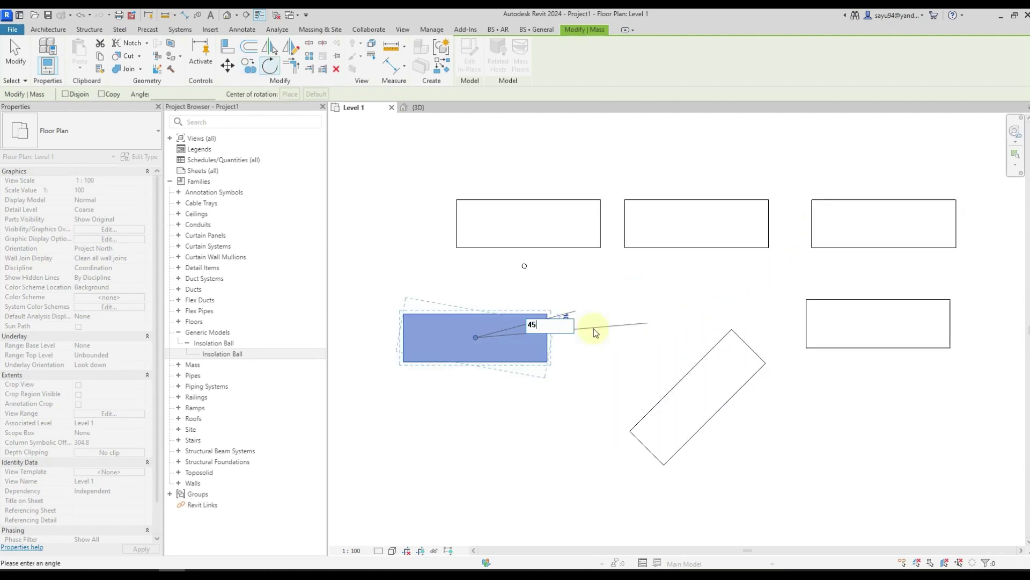
pyautogui.click(594, 329)
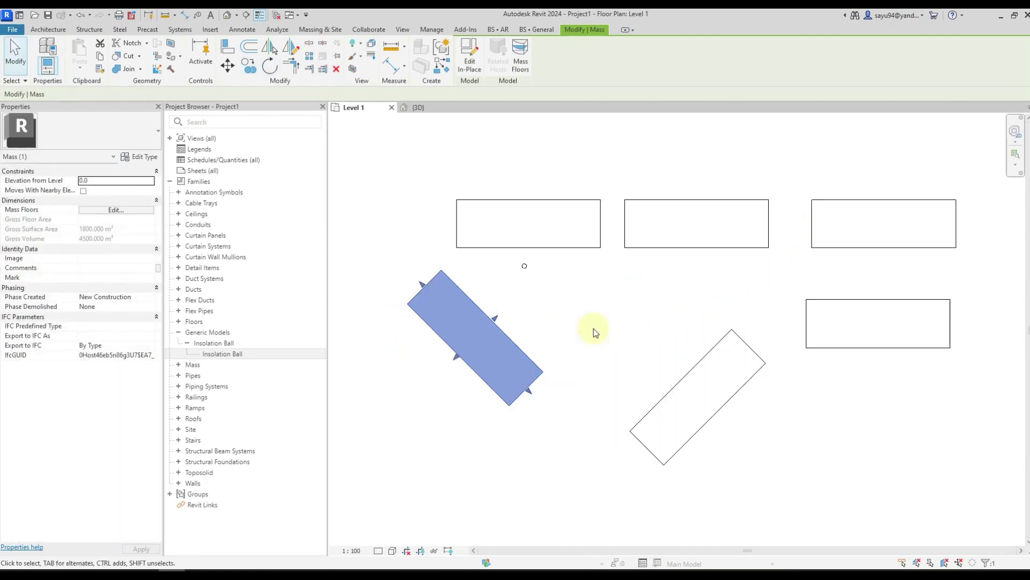
pyautogui.click(591, 325)
# Step: Inspect the masses and the Insolation Ball in the 3D view
pyautogui.hotkey('ctrl', 'Tab')
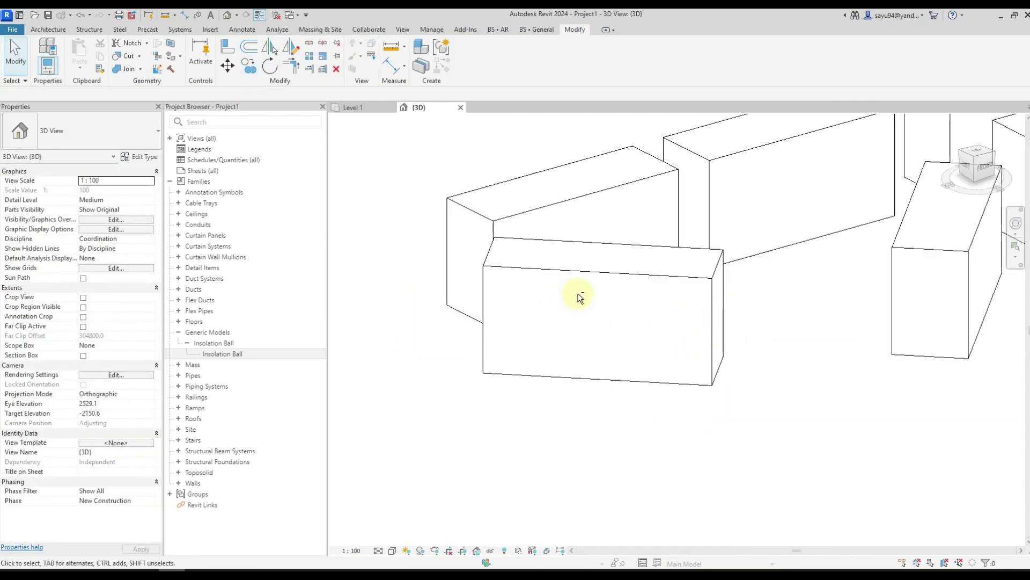
pyautogui.keyDown('shift'); pyautogui.moveTo(566, 292); pyautogui.dragTo(470, 332, button='middle'); pyautogui.keyUp('shift')
pyautogui.rightClick(596, 327)
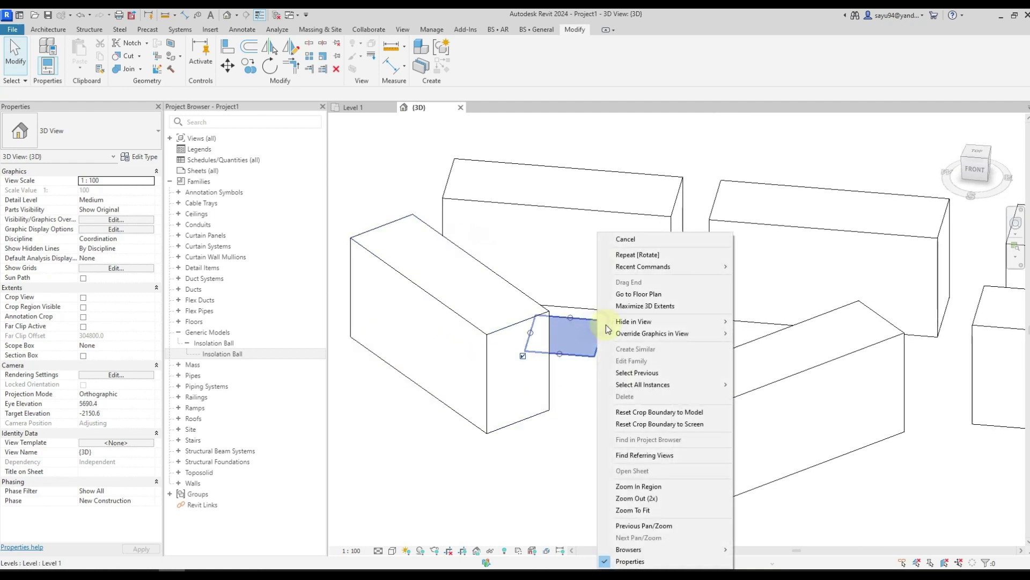
pyautogui.moveTo(661, 325)
pyautogui.press('Escape')
pyautogui.keyDown('shift'); pyautogui.moveTo(759, 333); pyautogui.dragTo(558, 320, button='middle'); pyautogui.keyUp('shift')
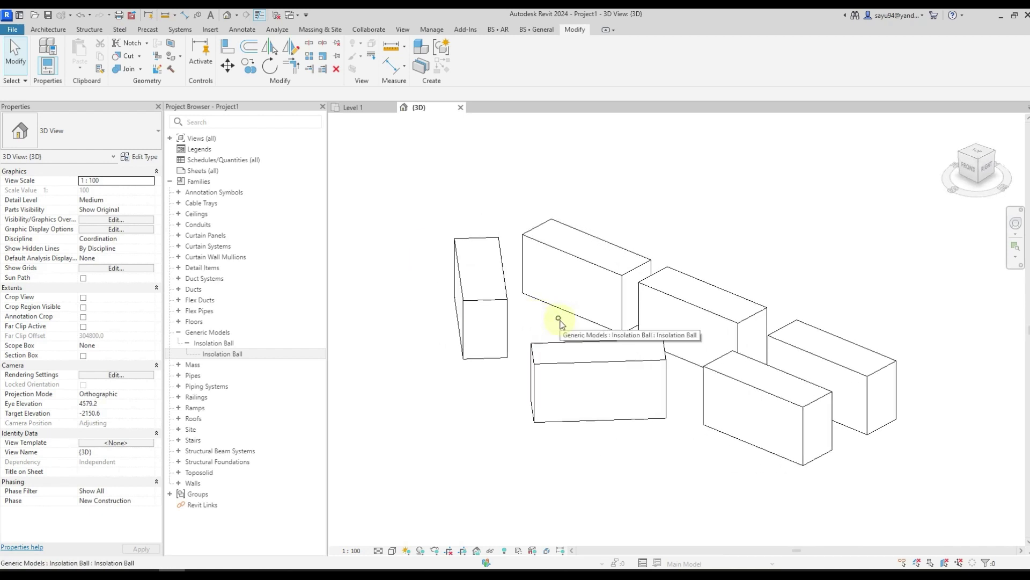
# Step: Set the Insolation Ball's Elevation from Level to 750 and check it in 3D
pyautogui.click(560, 322)
pyautogui.hotkey('ctrl', 'Tab')
pyautogui.scroll(6, 626, 236)
pyautogui.click(142, 191)
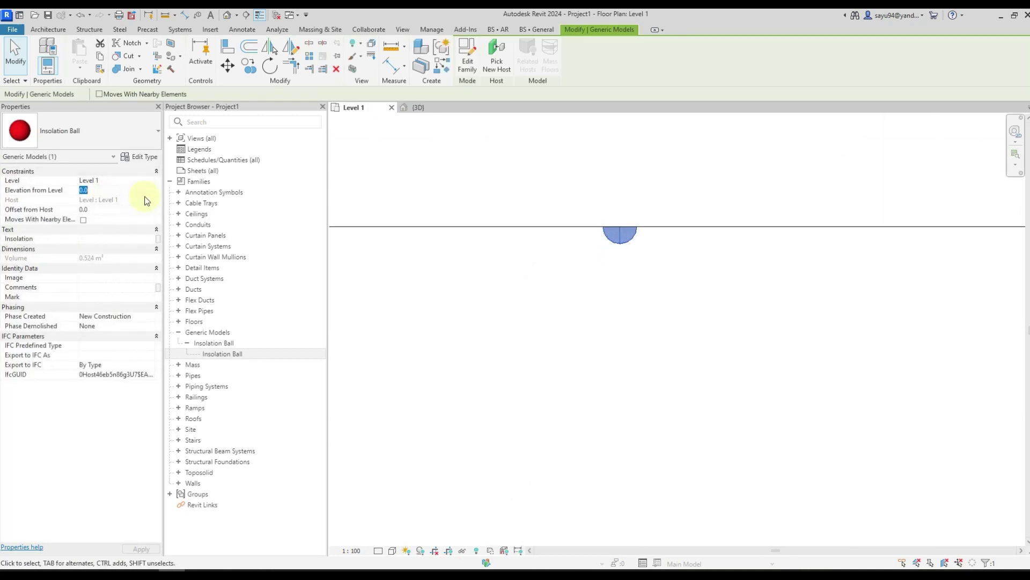
pyautogui.write('750')
pyautogui.press('Return')
pyautogui.hotkey('ctrl', 'Tab')
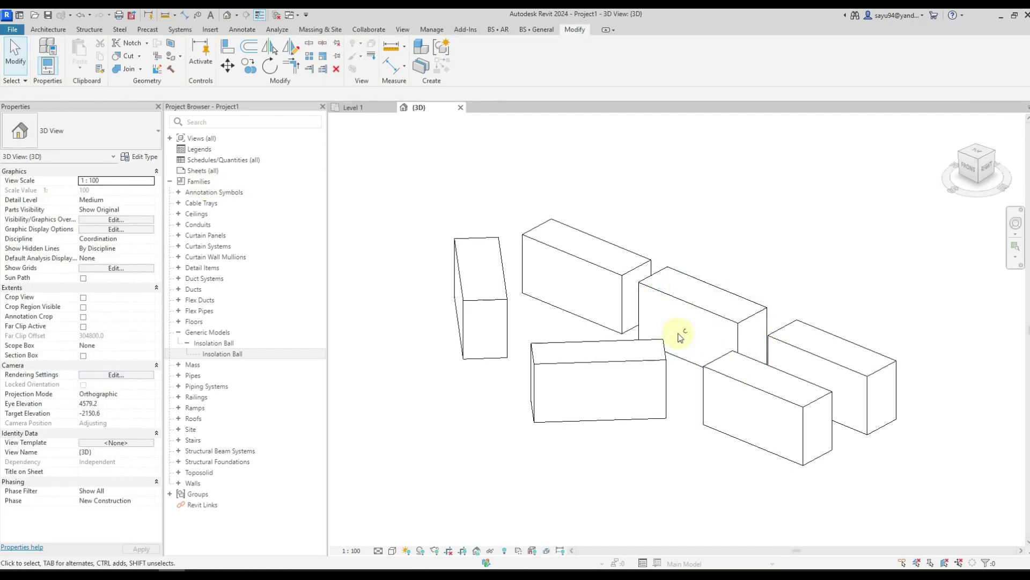
pyautogui.scroll(2, 688, 335)
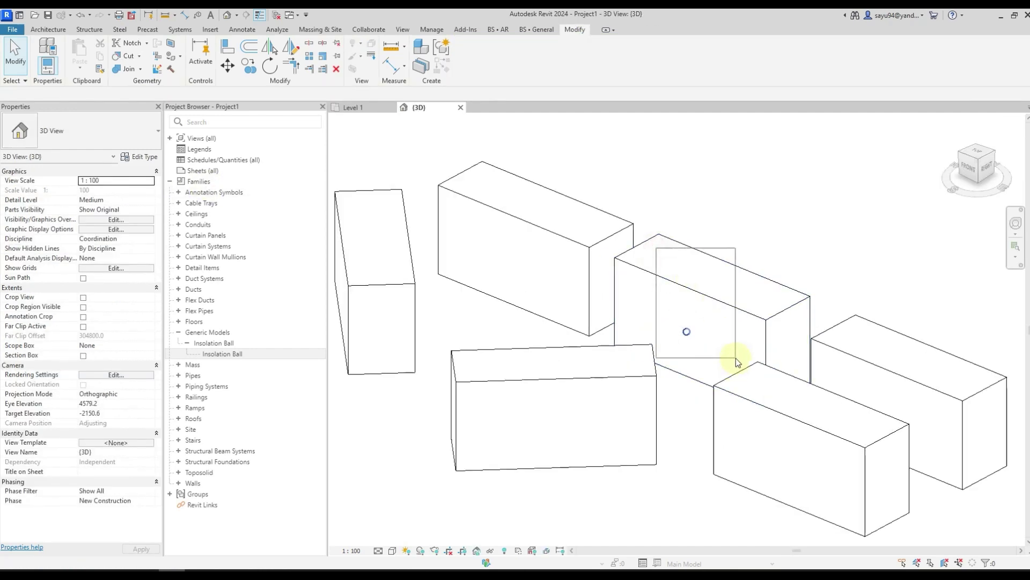
pyautogui.click(762, 367)
pyautogui.scroll(-3, 757, 368)
# Step: Set the Level 1 view range Top and Cut plane offsets to 8000
pyautogui.hotkey('ctrl', 'Tab')
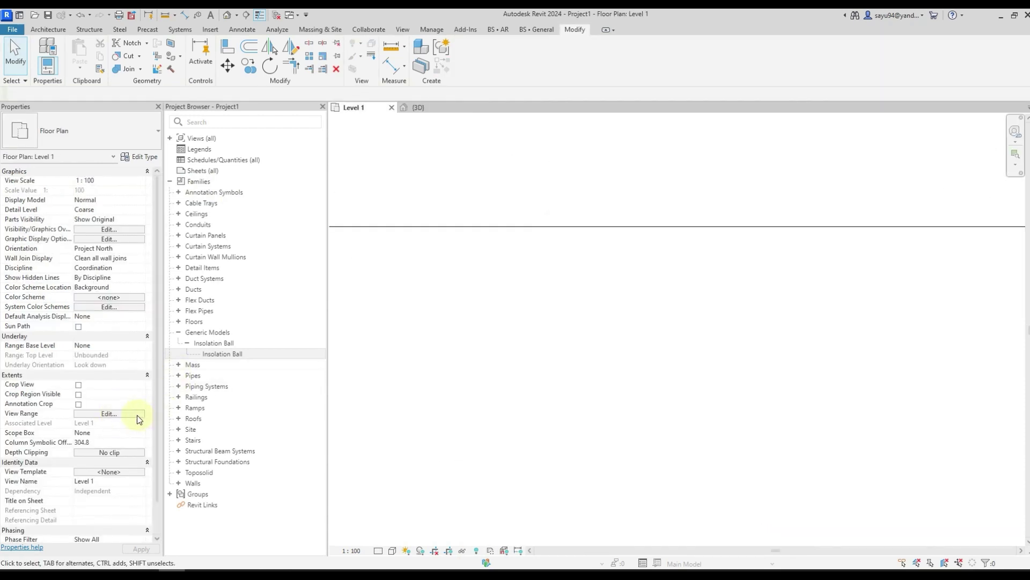
pyautogui.click(127, 414)
pyautogui.moveTo(759, 266); pyautogui.dragTo(687, 264)
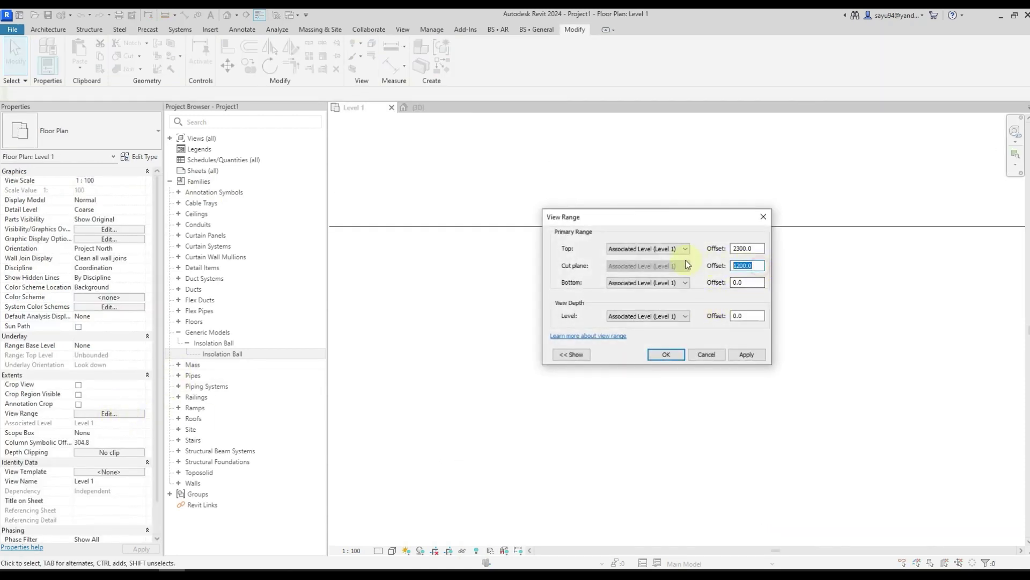
pyautogui.hotkey('shift', 'Tab')
pyautogui.write('1500')
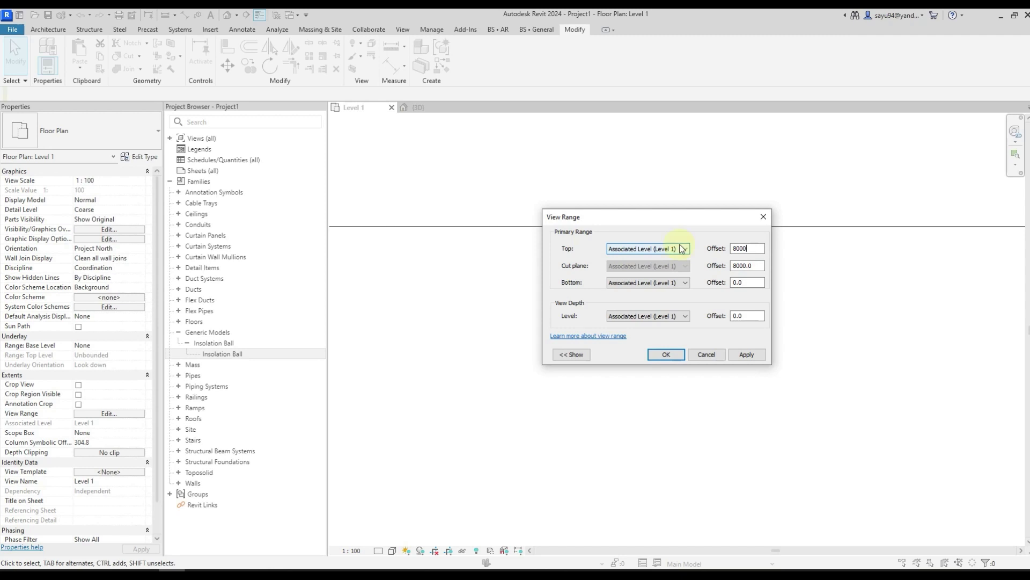
pyautogui.press('Return')
pyautogui.scroll(-6, 637, 237)
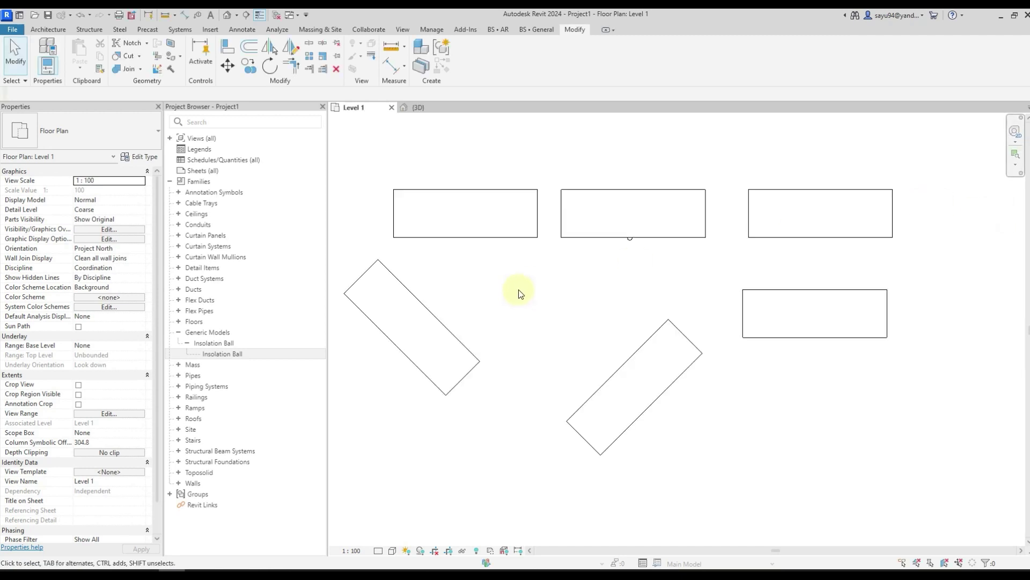
pyautogui.click(171, 140)
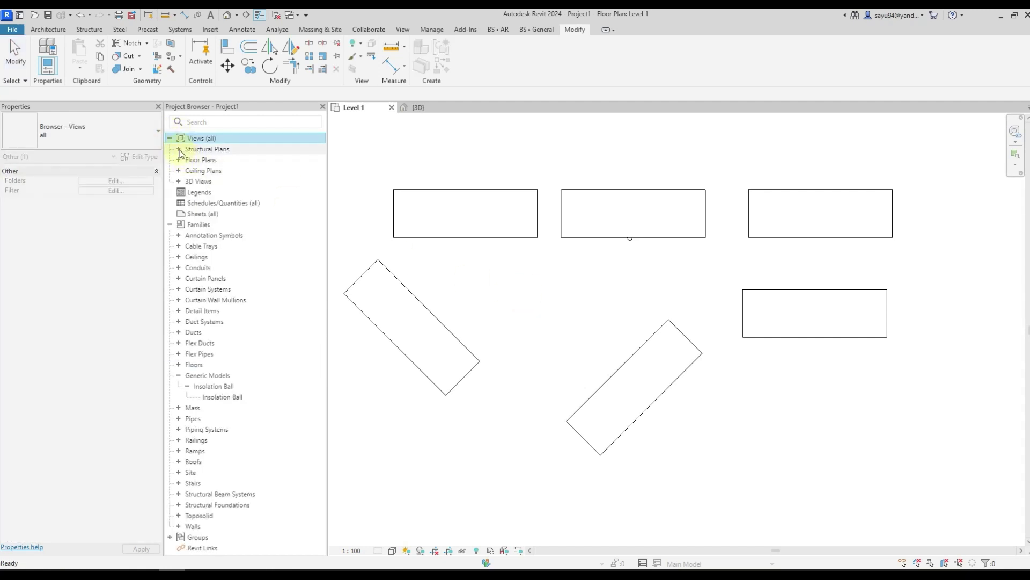
# Step: Check the Project Base Point's 30.00° angle to true north, then bring up the Sun Path options
pyautogui.click(179, 150)
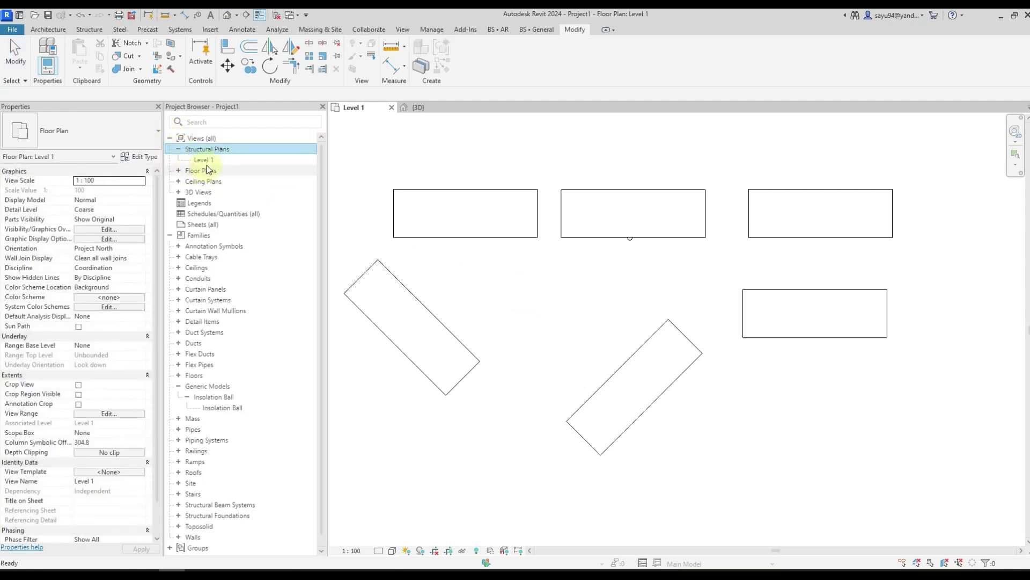
pyautogui.click(127, 230)
pyautogui.scroll(-3, 345, 240)
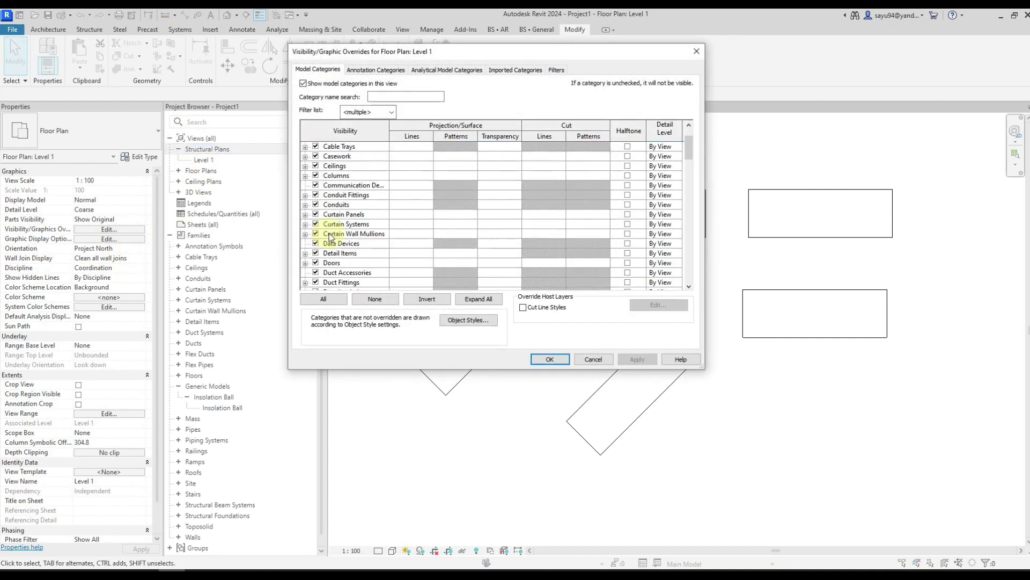
pyautogui.press('Escape')
pyautogui.click(455, 273)
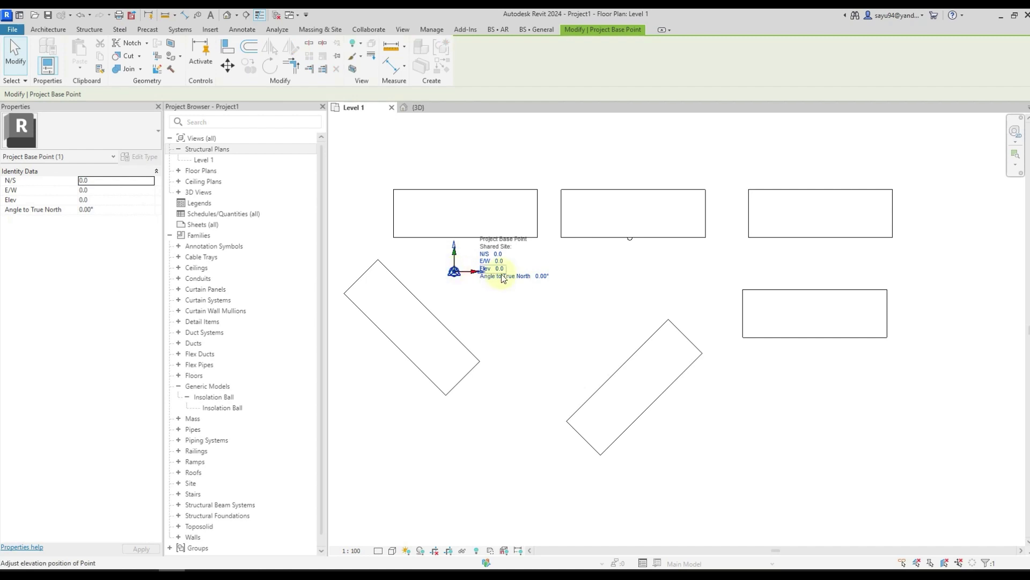
pyautogui.click(553, 286)
pyautogui.scroll(-2, 559, 293)
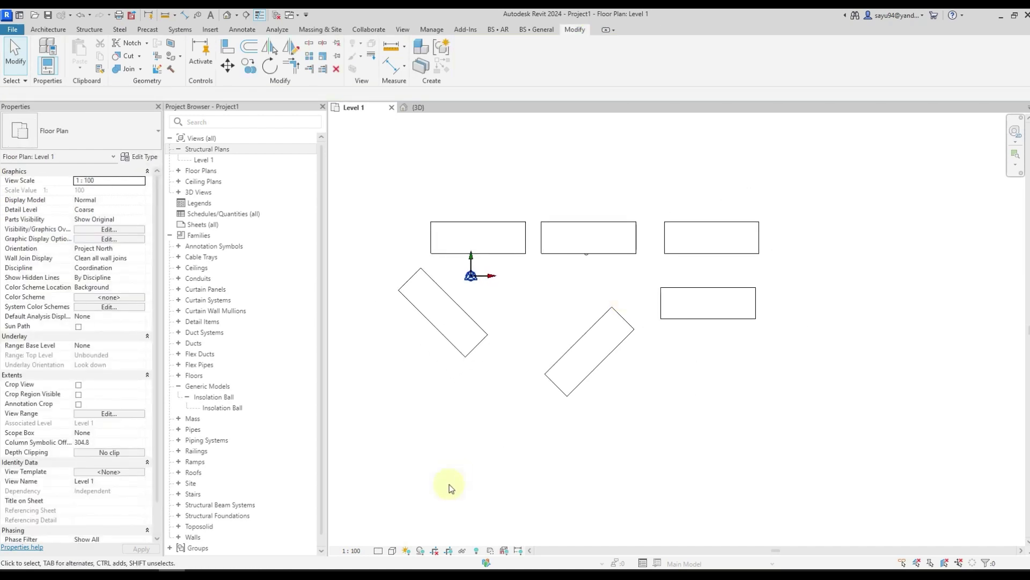
pyautogui.click(407, 551)
# Step: Set Sun Settings to Single Day, sunrise to sunset, 15-minute interval, Level 1 ground plane
pyautogui.click(432, 497)
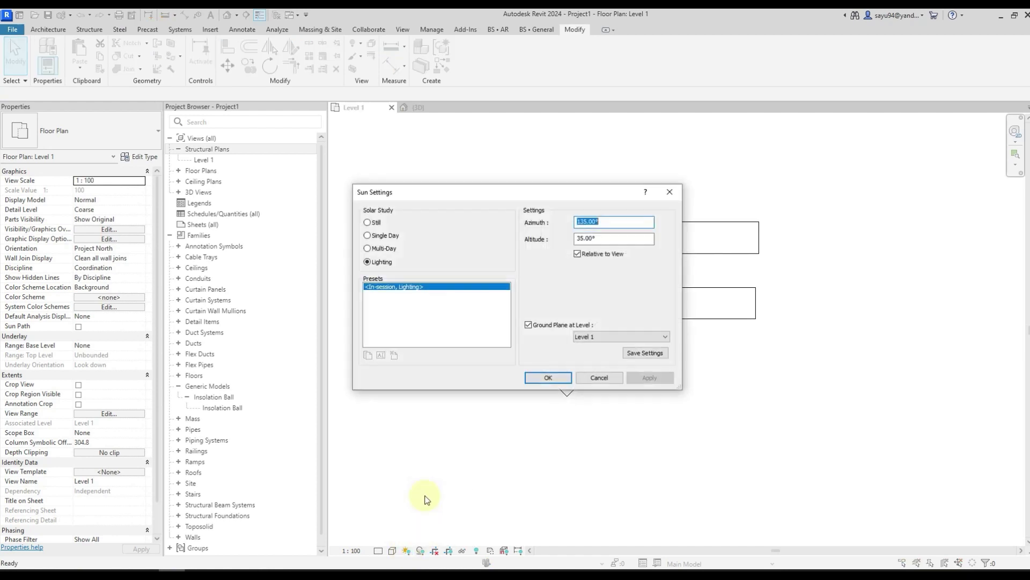
pyautogui.click(381, 237)
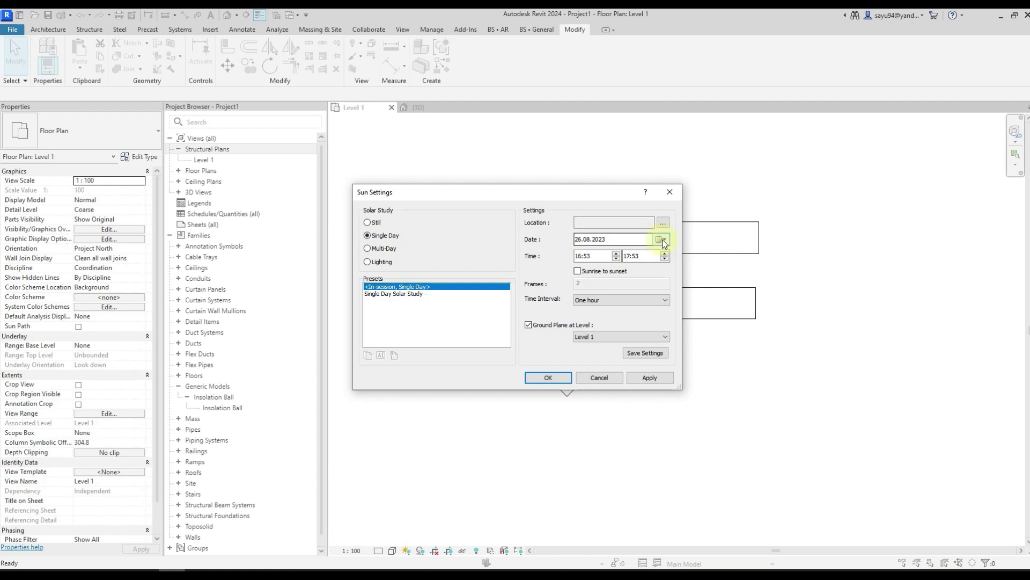
pyautogui.click(580, 271)
pyautogui.click(618, 299)
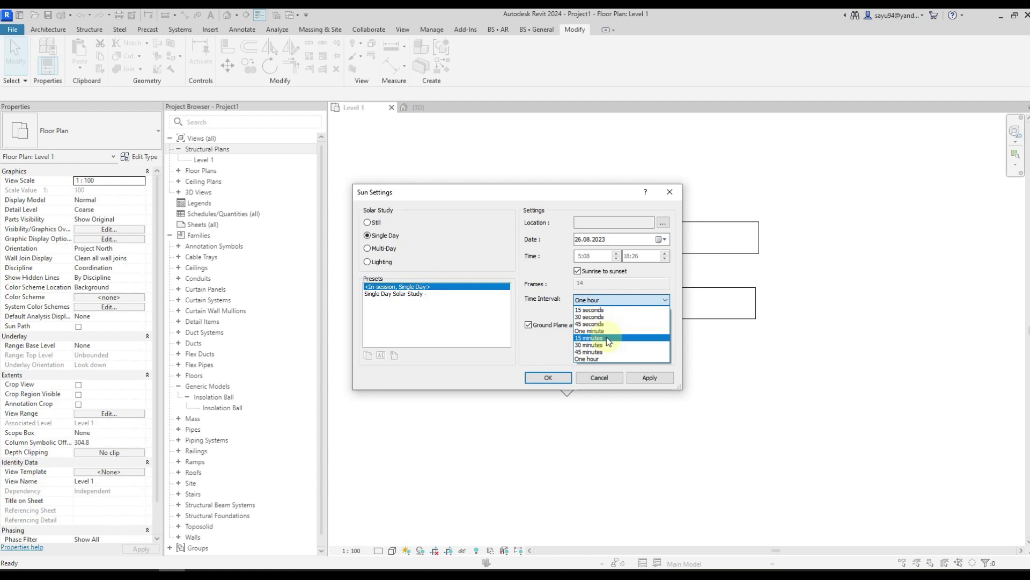
pyautogui.click(607, 338)
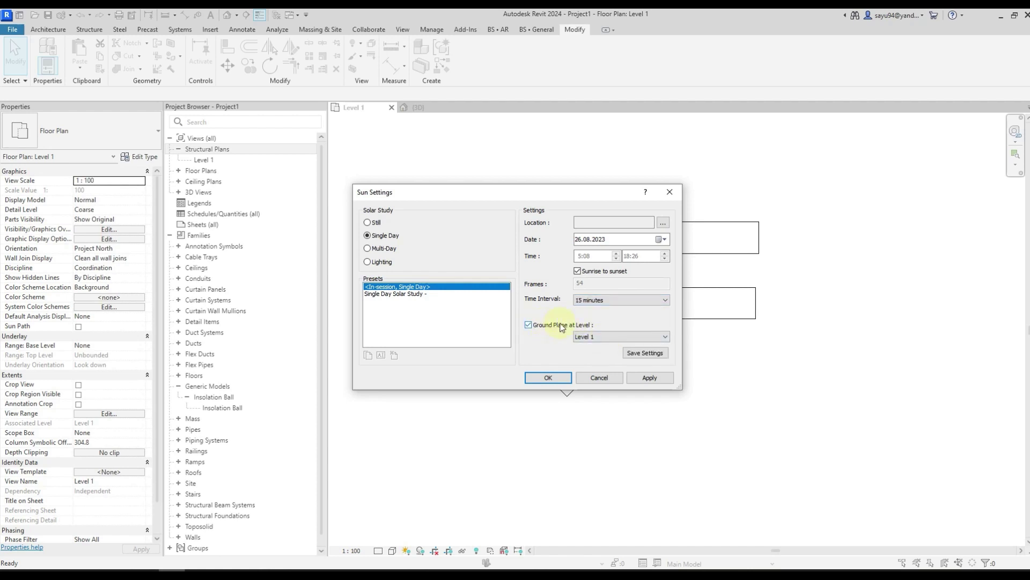
pyautogui.click(588, 335)
pyautogui.click(588, 334)
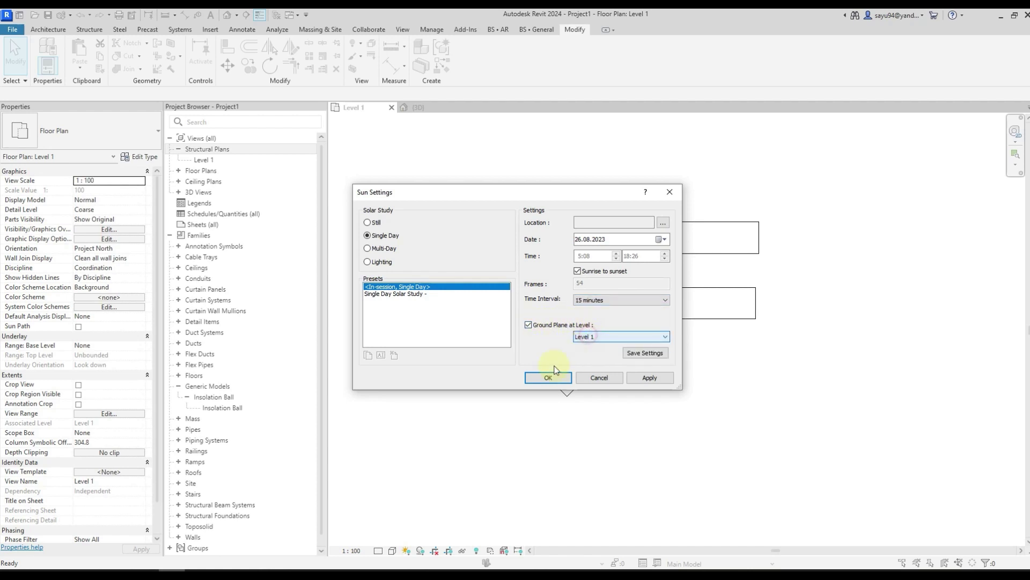
pyautogui.click(548, 378)
pyautogui.scroll(-3, 581, 449)
pyautogui.click(669, 346)
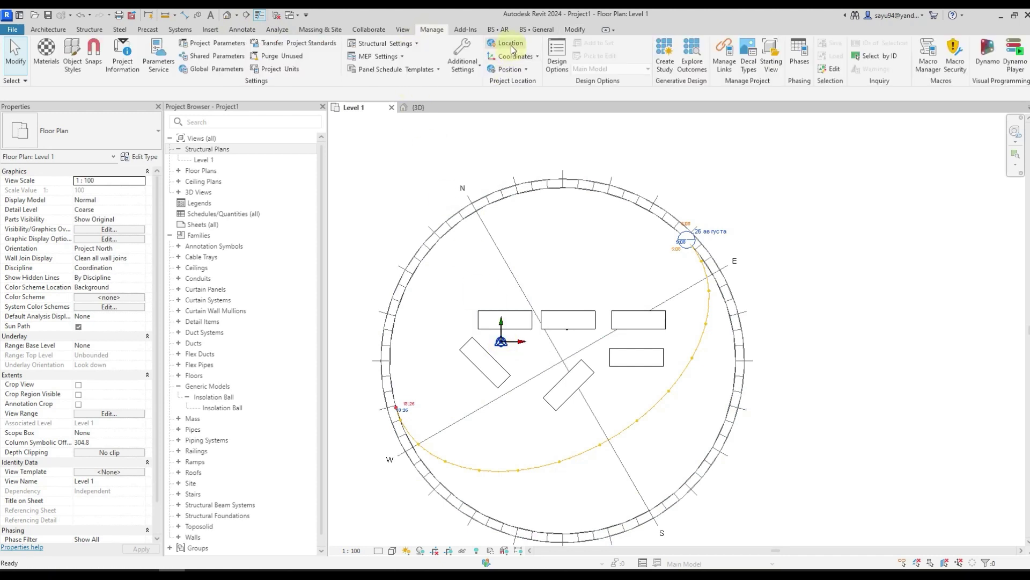
# Step: Close the Manage > Location dialog unchanged and switch to the BS • AR ribbon tab
pyautogui.click(511, 45)
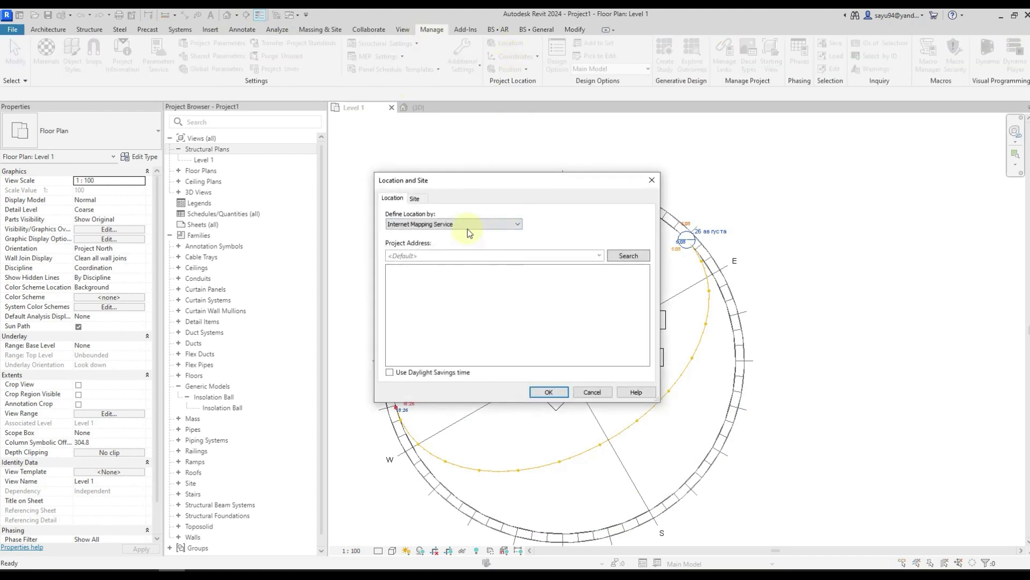
pyautogui.click(653, 185)
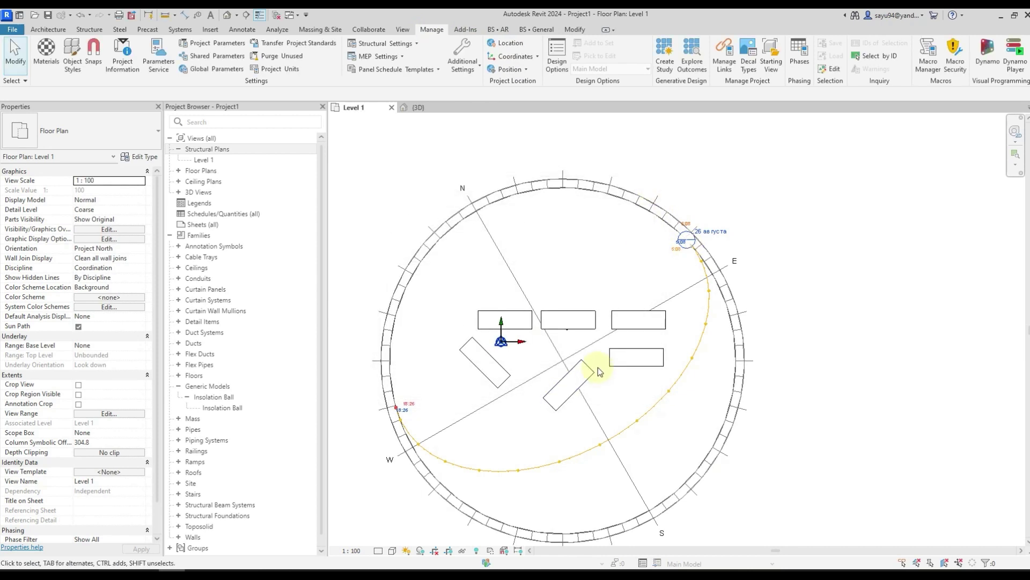
pyautogui.scroll(3, 597, 368)
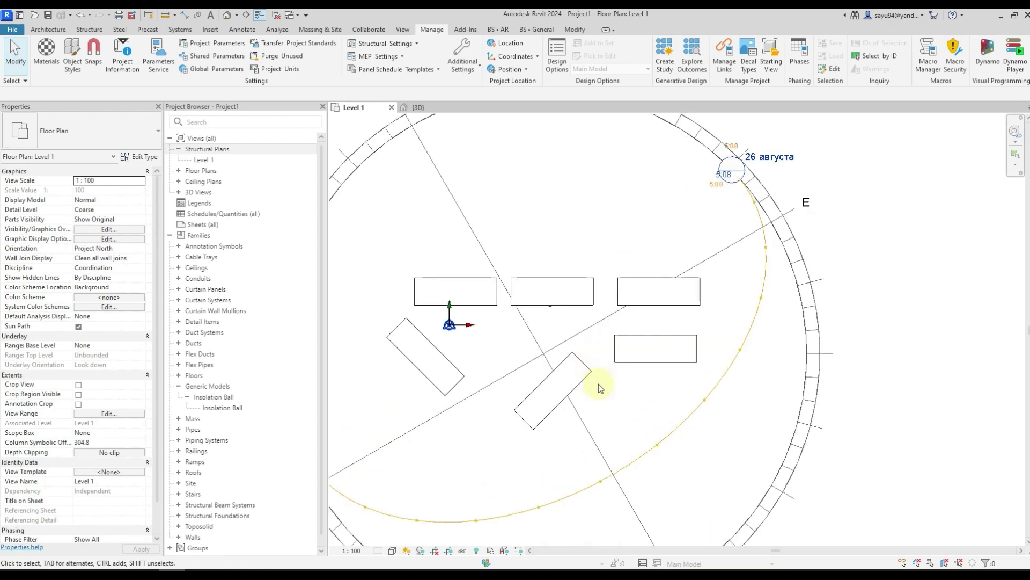
pyautogui.scroll(-1, 604, 379)
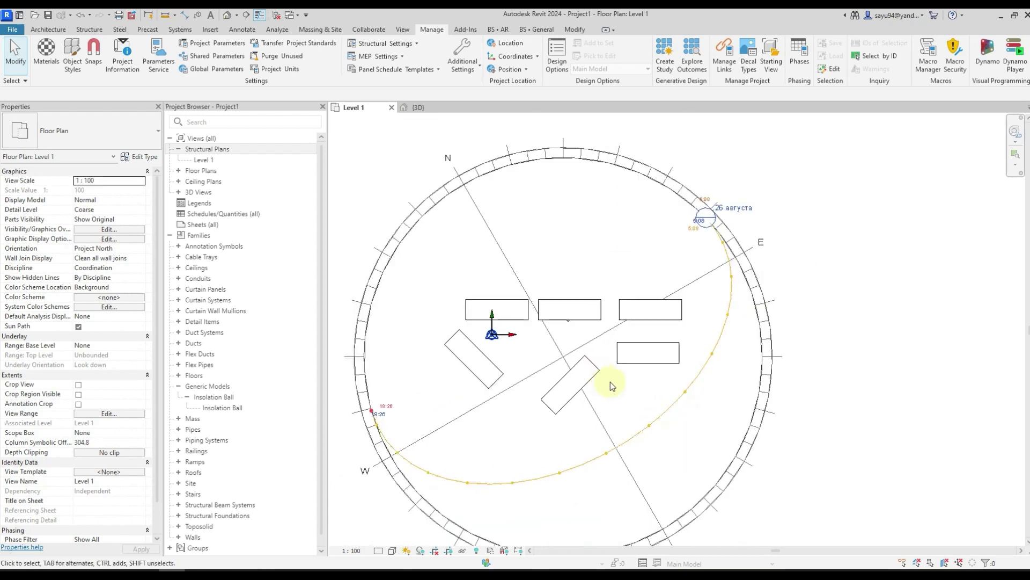
pyautogui.click(498, 29)
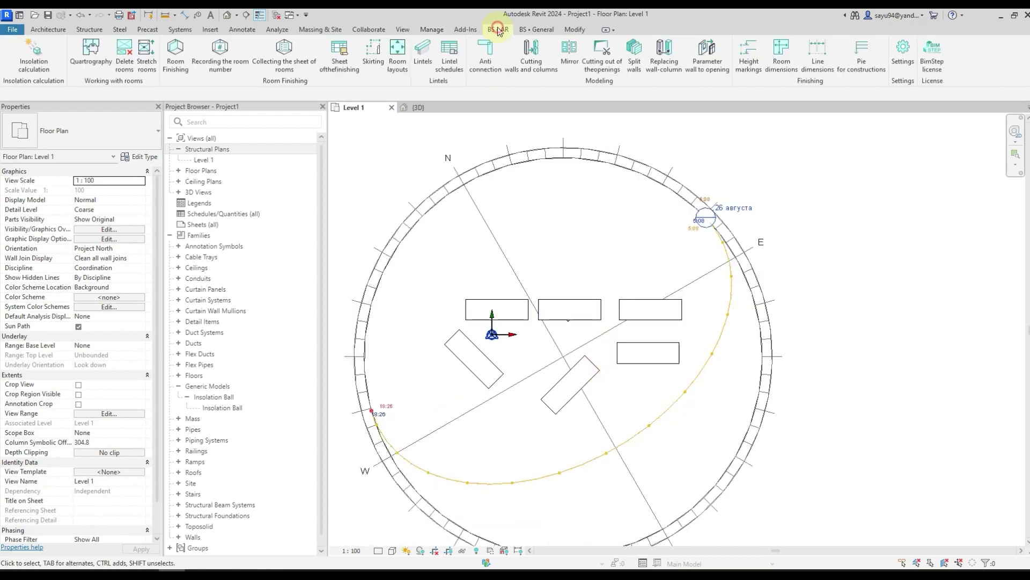
# Step: Open Insolation calculation for all balls in the project, keeping the Insolation Ball family
pyautogui.click(31, 65)
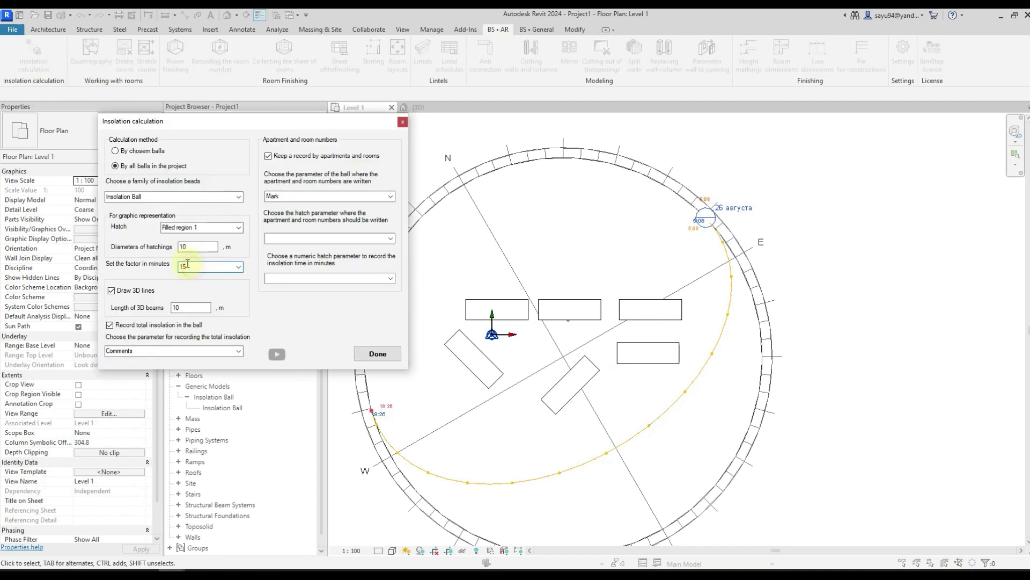
pyautogui.click(147, 153)
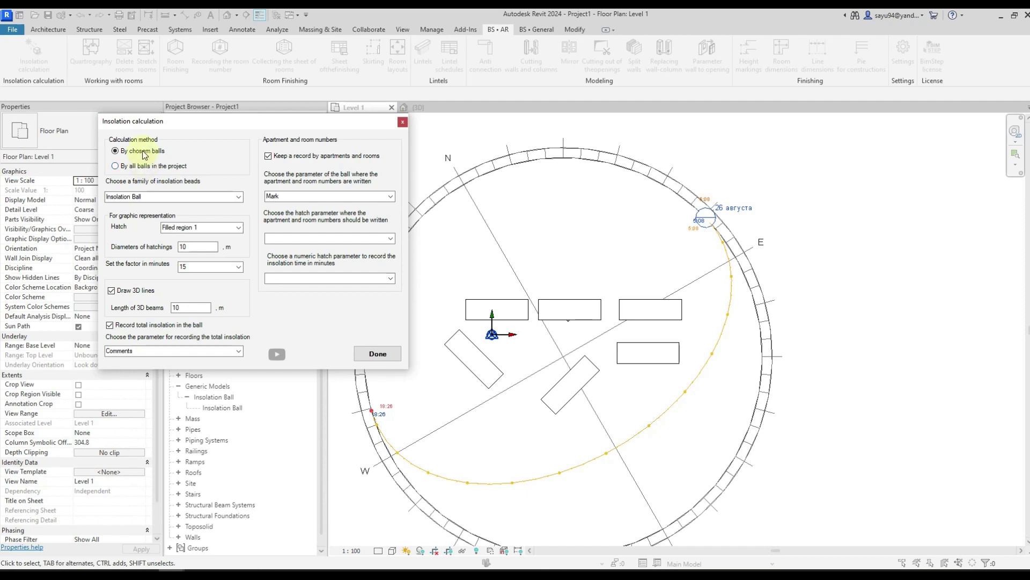
pyautogui.click(138, 166)
pyautogui.click(238, 197)
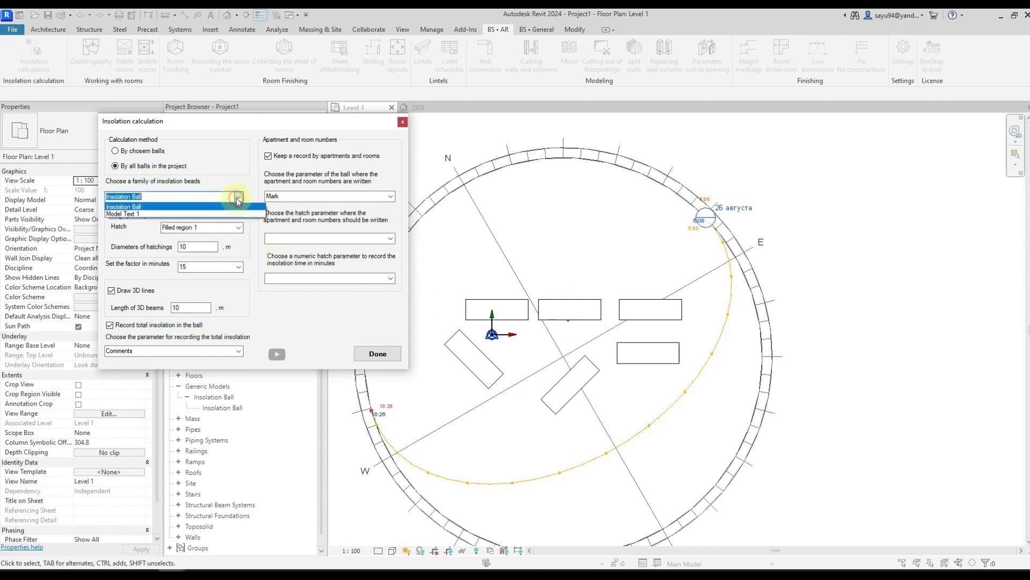
pyautogui.click(143, 207)
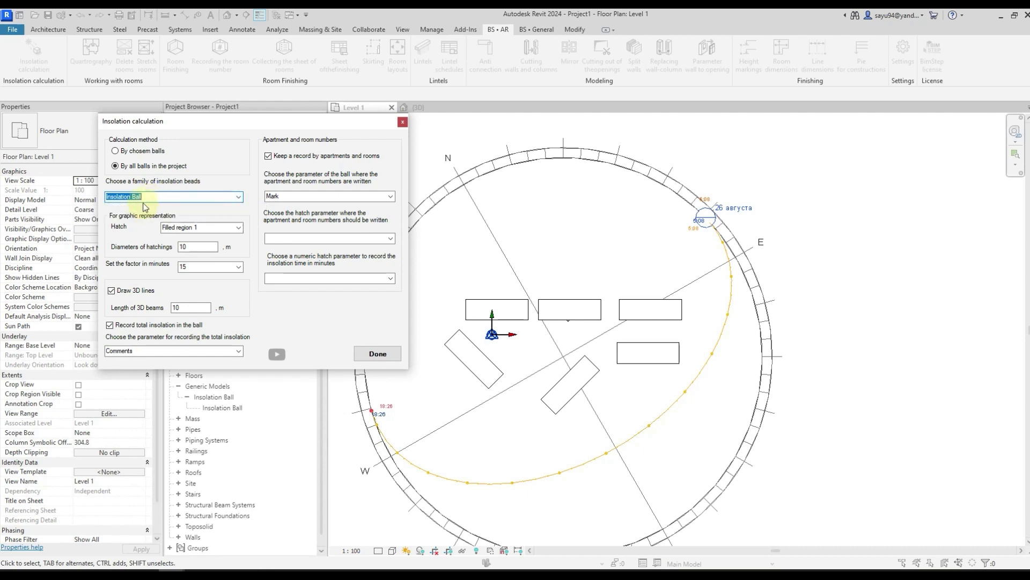
pyautogui.click(148, 196)
# Step: Choose Filled region 1 as the petal hatch with a 10 m hatching diameter
pyautogui.click(239, 228)
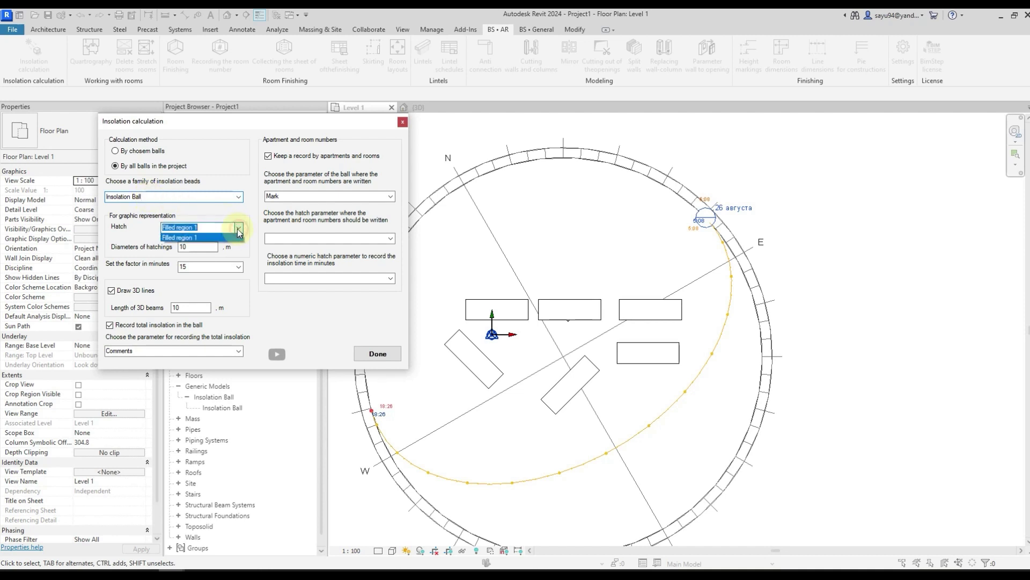
pyautogui.click(202, 238)
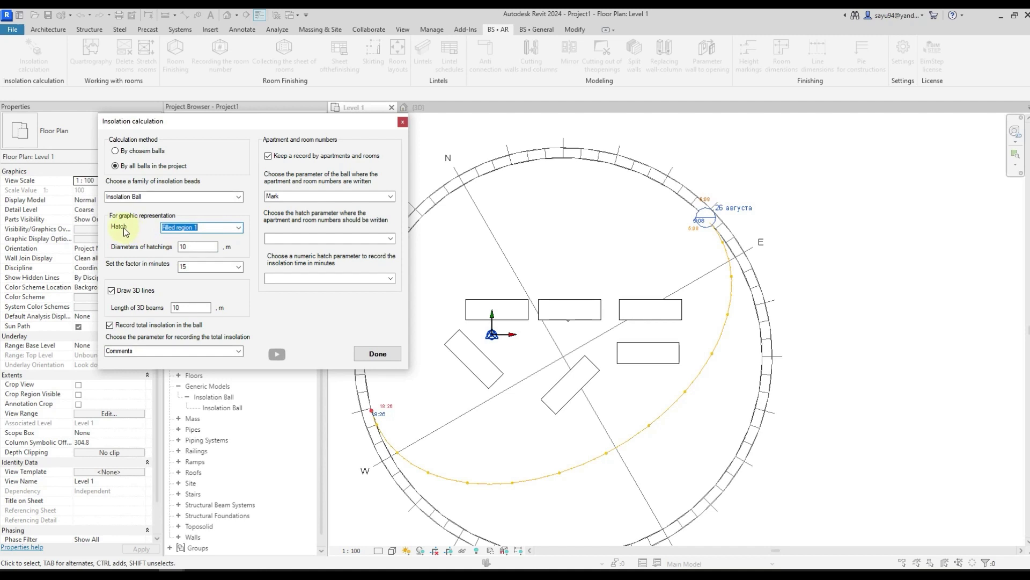
pyautogui.doubleClick(186, 246)
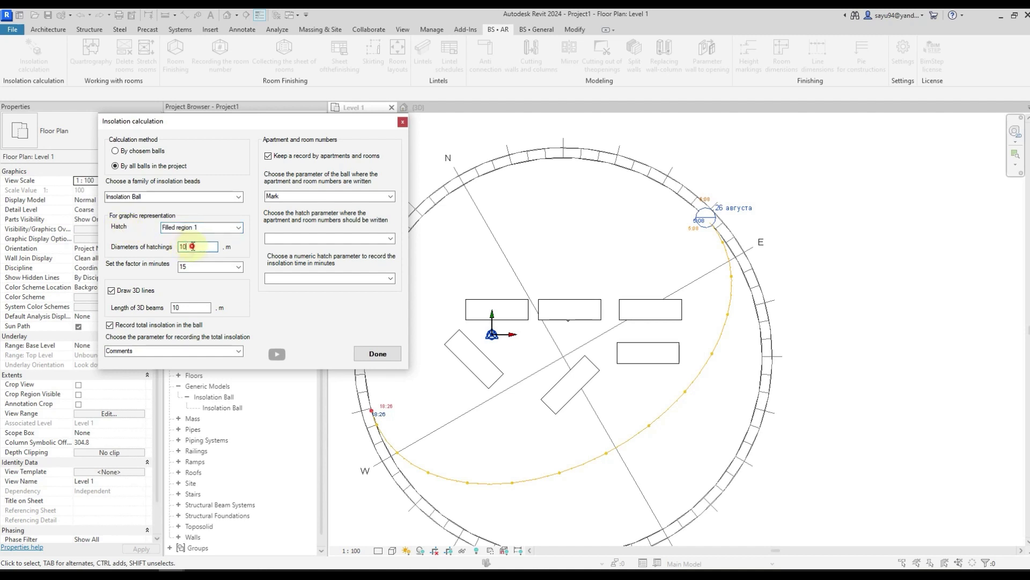
pyautogui.click(239, 267)
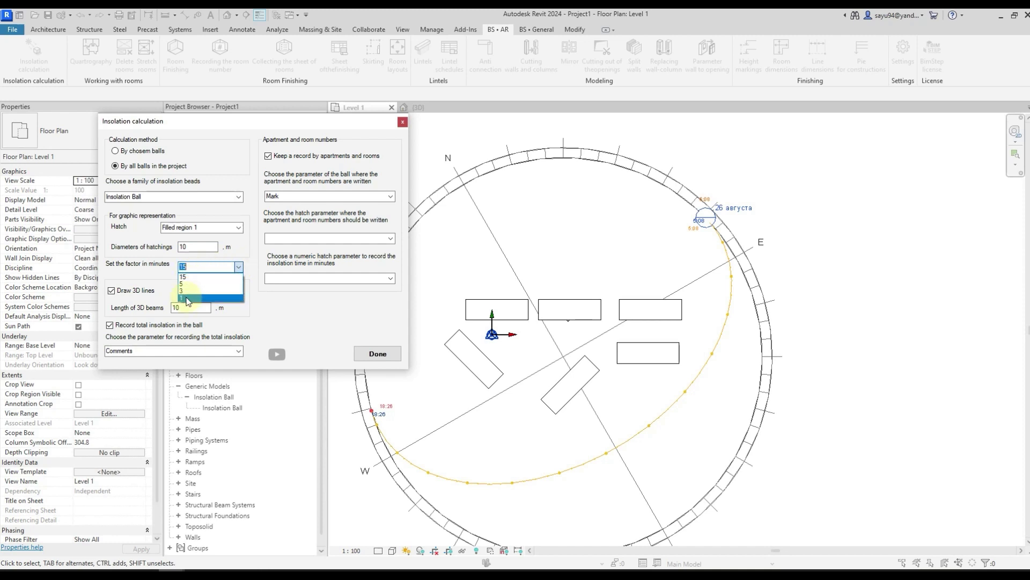
# Step: Keep the minute factor at 15 and the 3D beam length at 10
pyautogui.click(238, 267)
pyautogui.click(238, 267)
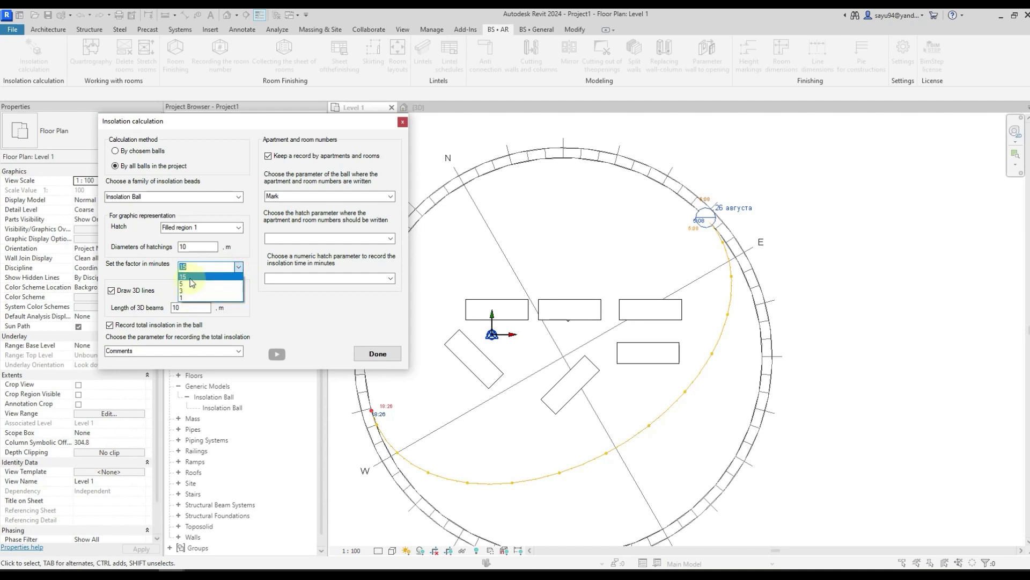
pyautogui.click(202, 268)
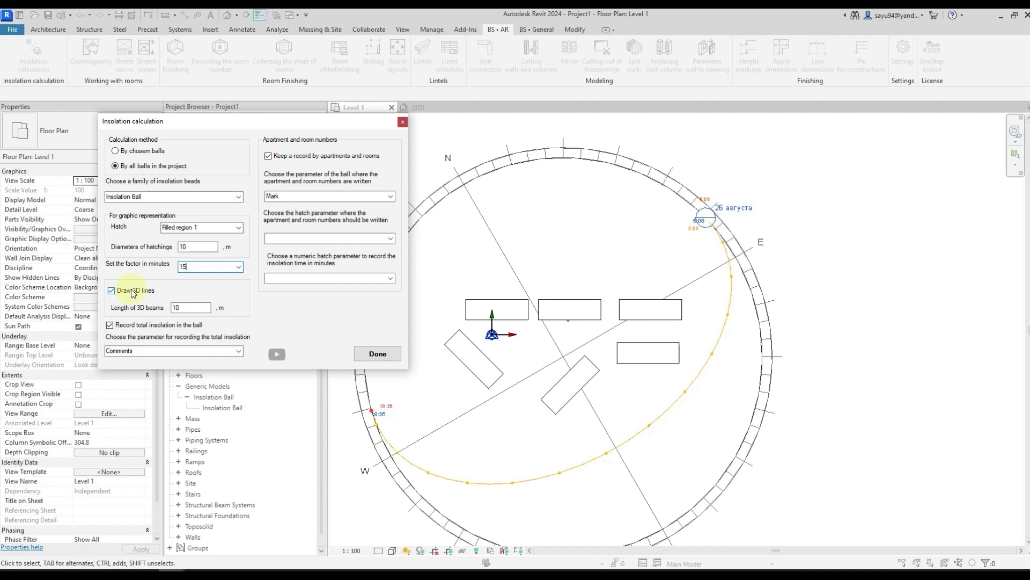
pyautogui.doubleClick(176, 308)
# Step: Record total insolation in Comments without apartment/room records, and run the calculation
pyautogui.click(129, 326)
pyautogui.click(129, 326)
pyautogui.click(129, 326)
pyautogui.click(129, 327)
pyautogui.click(240, 351)
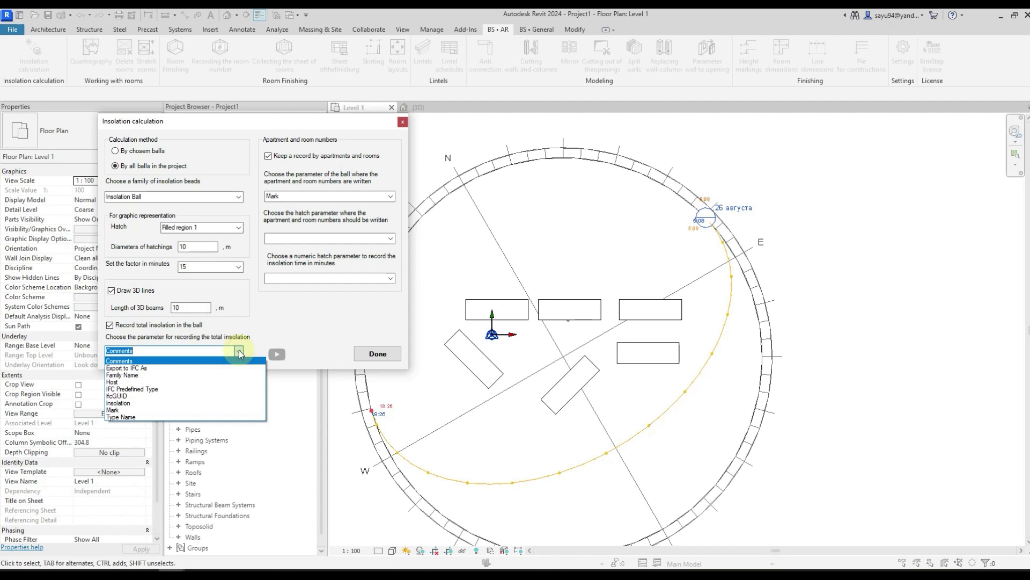
pyautogui.click(268, 156)
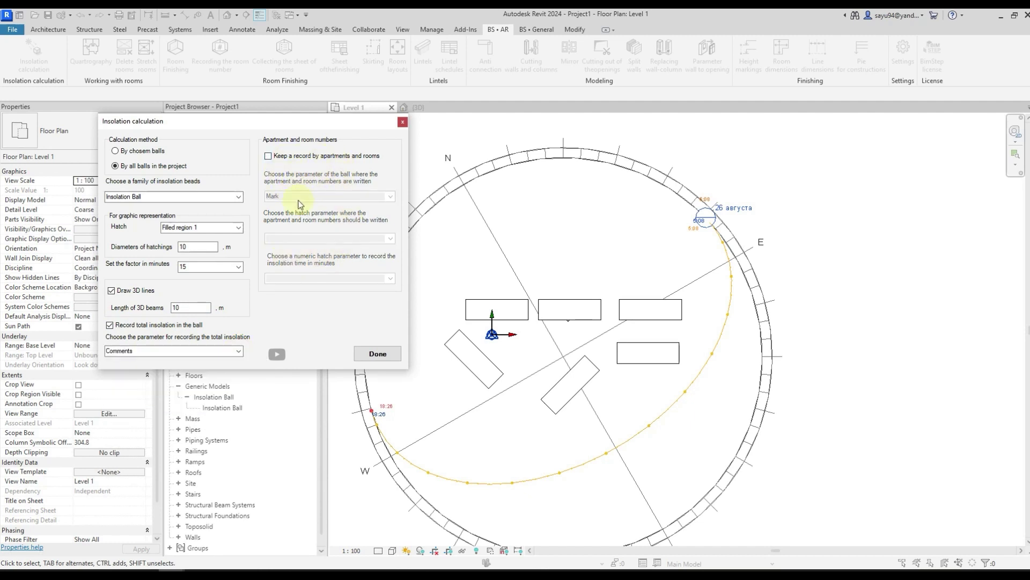
pyautogui.click(375, 354)
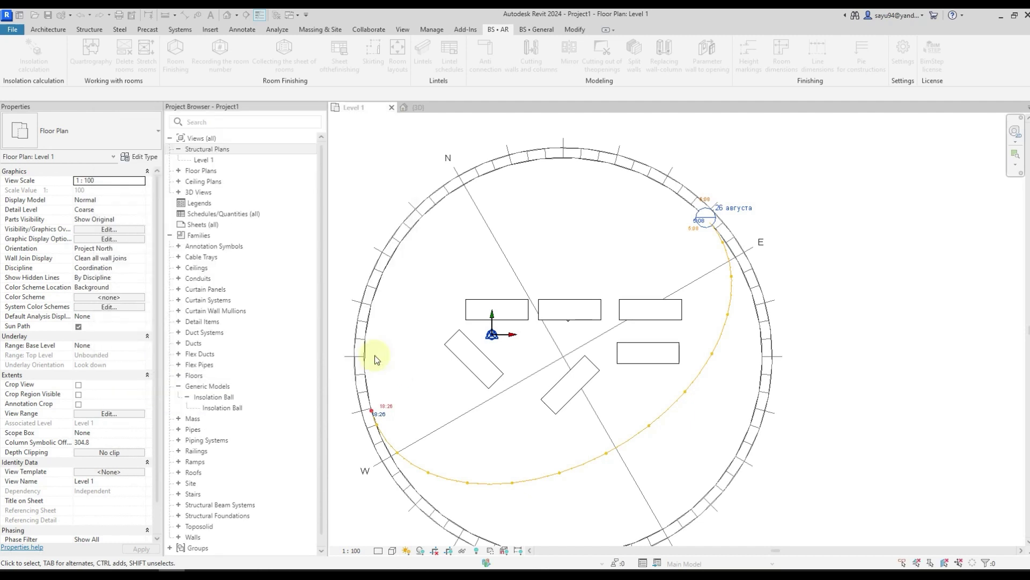
# Step: Zoom in and select the insolation petal's filled region
pyautogui.scroll(8, 588, 331)
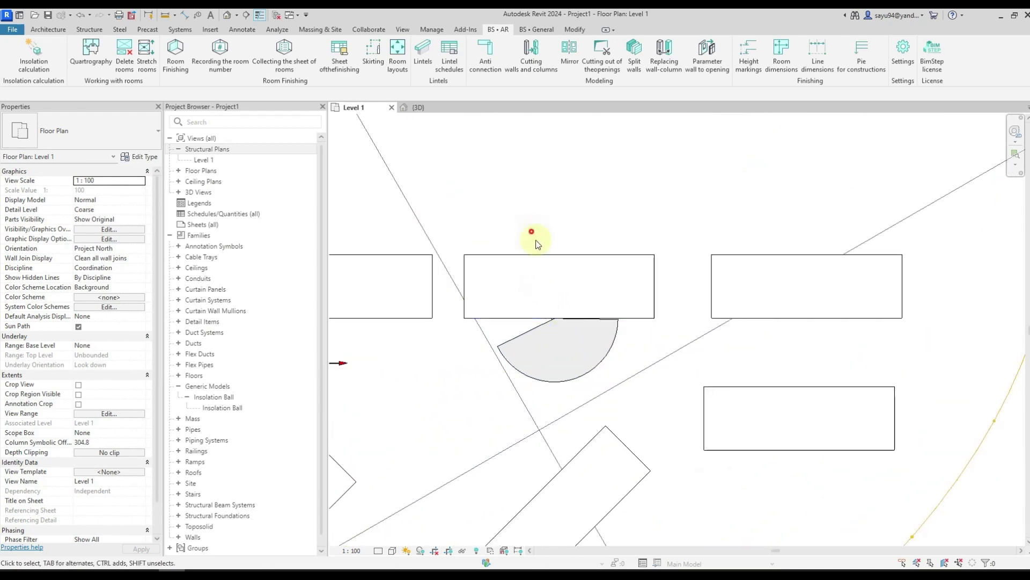
pyautogui.click(611, 350)
pyautogui.press('Escape')
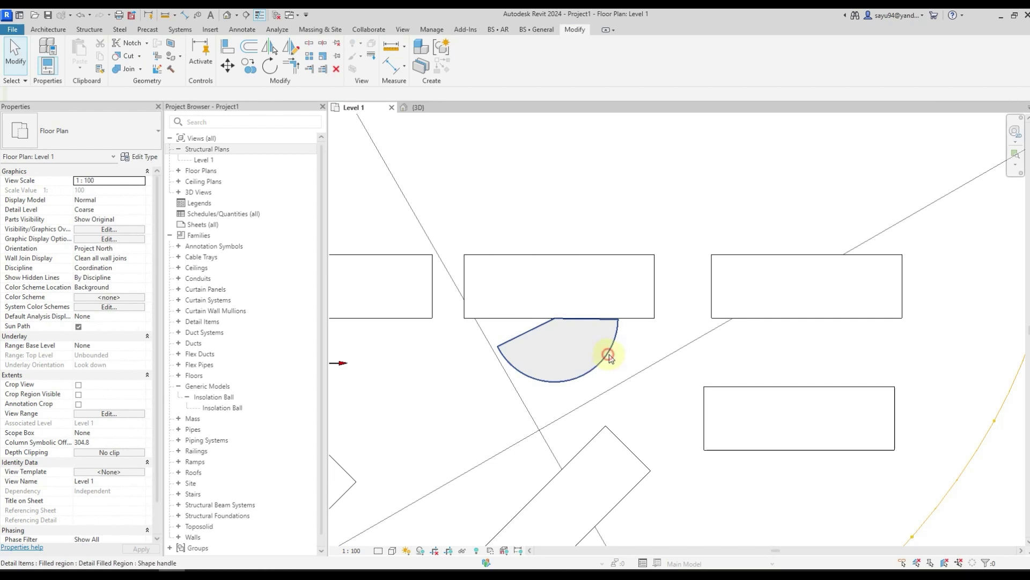
pyautogui.click(543, 326)
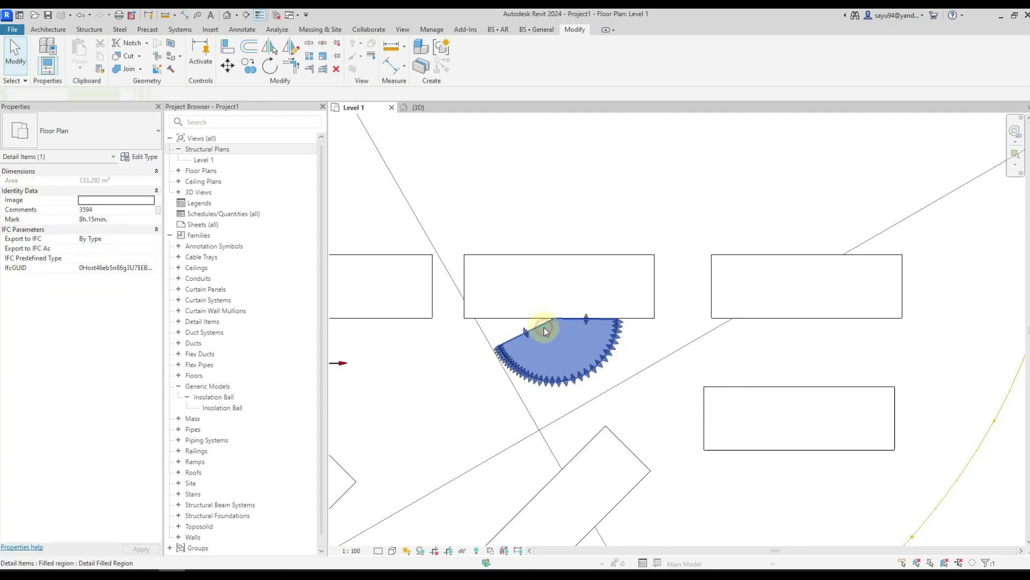
pyautogui.press('Escape')
pyautogui.click(553, 323)
# Step: Verify the petal's Comments 3594 and Mark 8h.15min., then orbit the 3D view
pyautogui.scroll(-3, 568, 320)
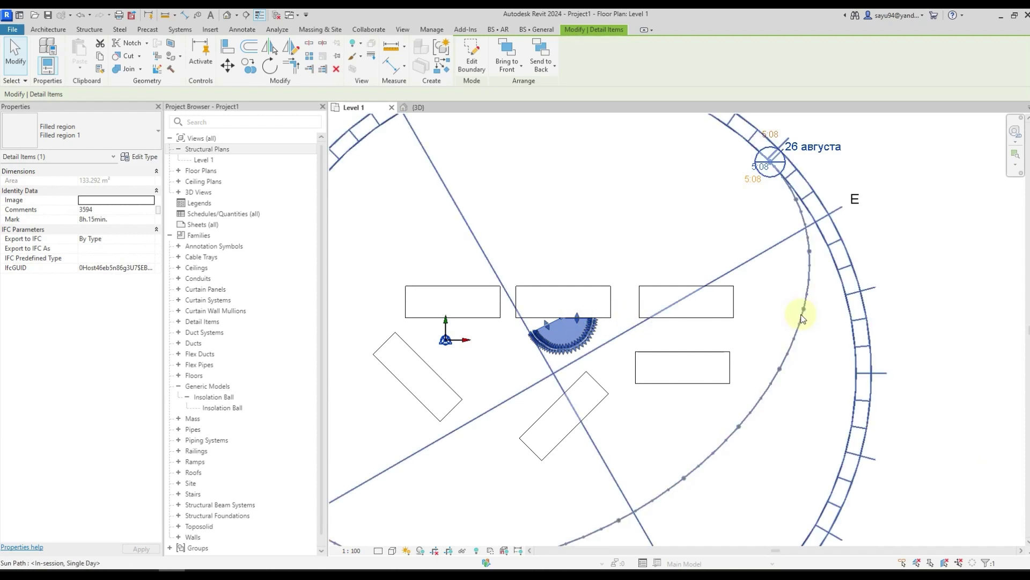
pyautogui.scroll(-2, 725, 375)
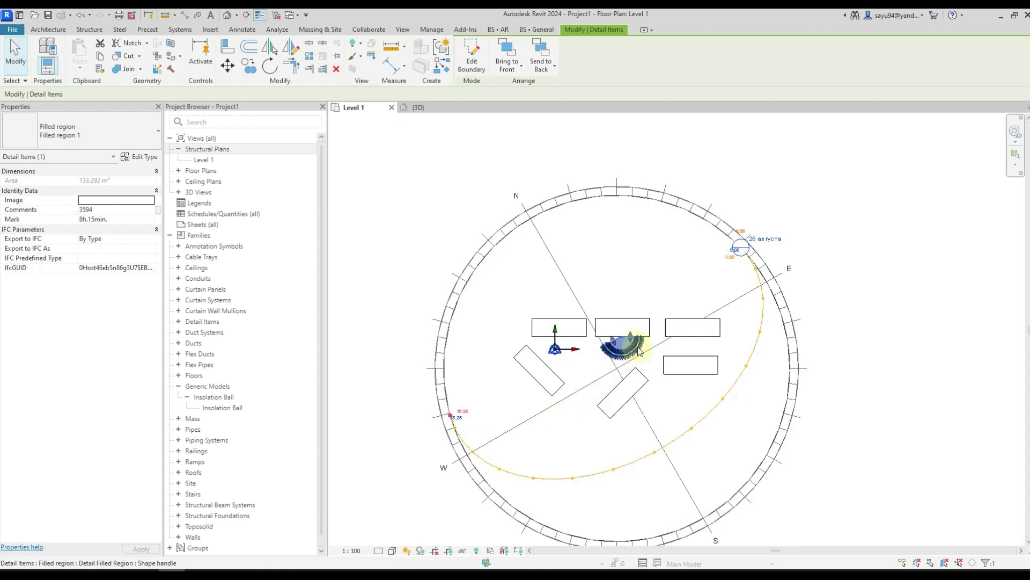
pyautogui.scroll(5, 639, 352)
pyautogui.press('Escape')
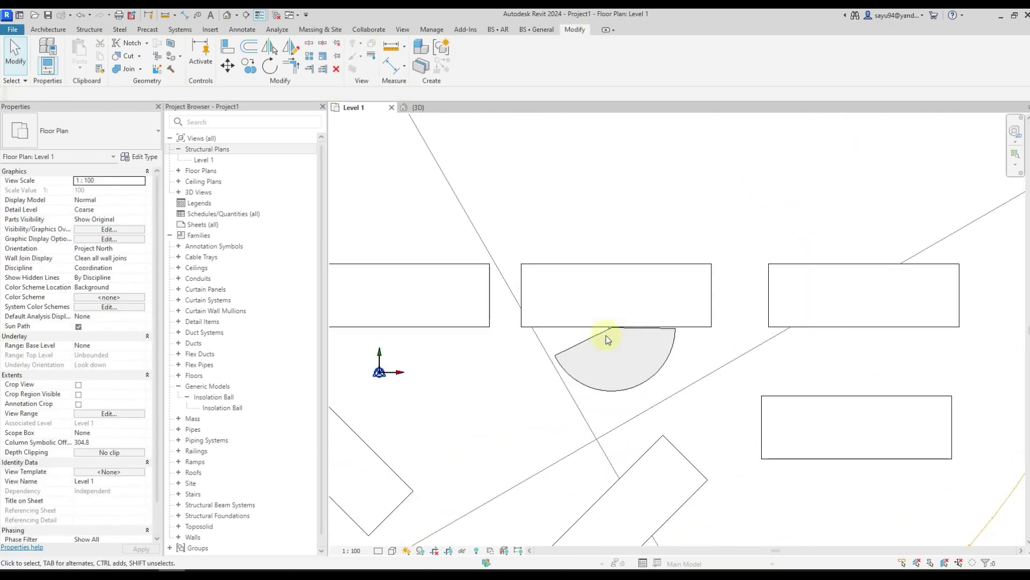
pyautogui.click(600, 334)
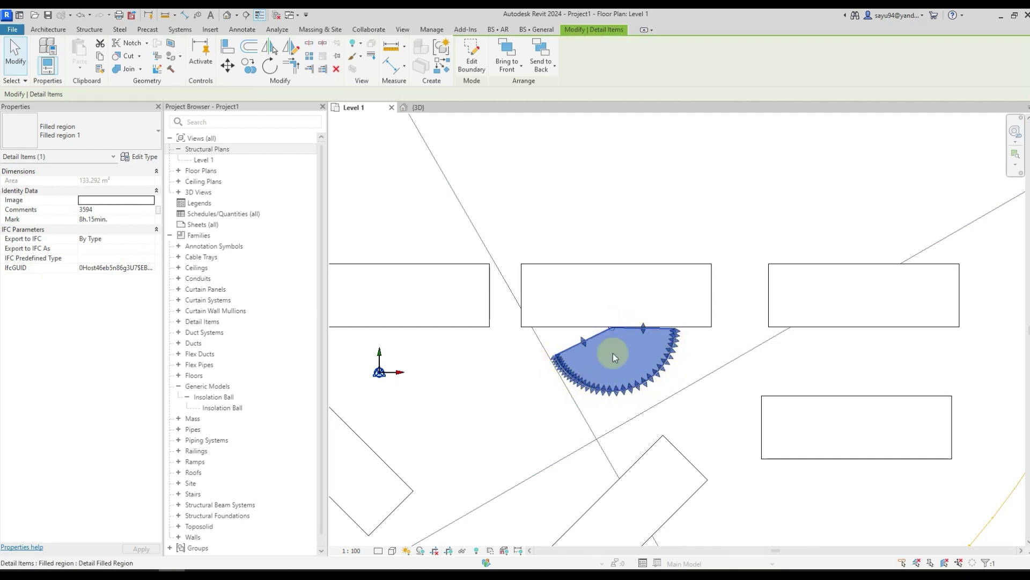
pyautogui.click(115, 217)
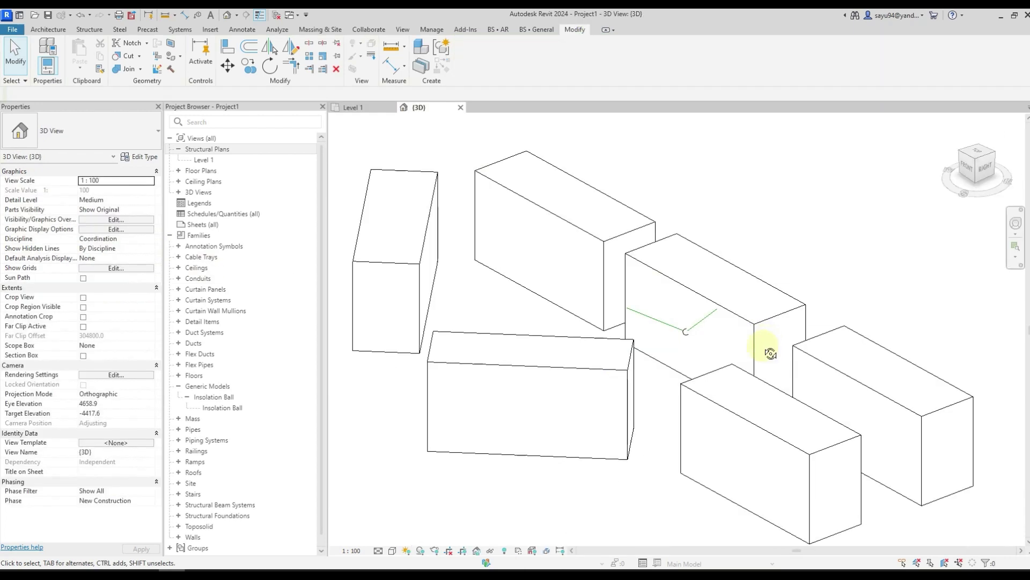
pyautogui.keyDown('shift'); pyautogui.moveTo(771, 349); pyautogui.dragTo(707, 260, button='middle'); pyautogui.keyUp('shift')
# Step: Turn on the sun path using the specified project location and orbit to view it
pyautogui.click(699, 322)
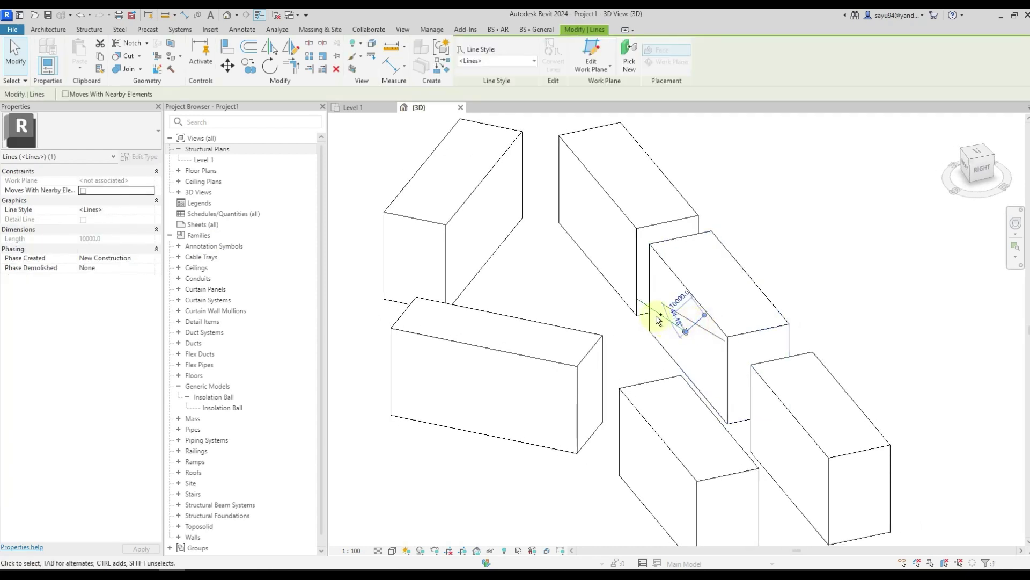
pyautogui.keyDown('shift'); pyautogui.moveTo(639, 315); pyautogui.dragTo(882, 371, button='middle'); pyautogui.keyUp('shift')
pyautogui.scroll(-5, 697, 280)
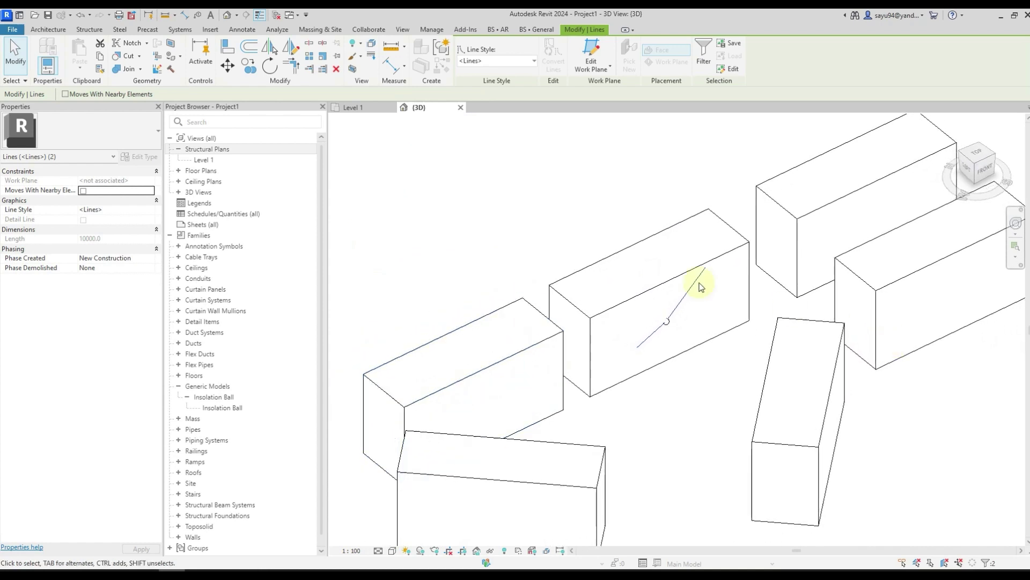
pyautogui.click(640, 269)
pyautogui.click(408, 551)
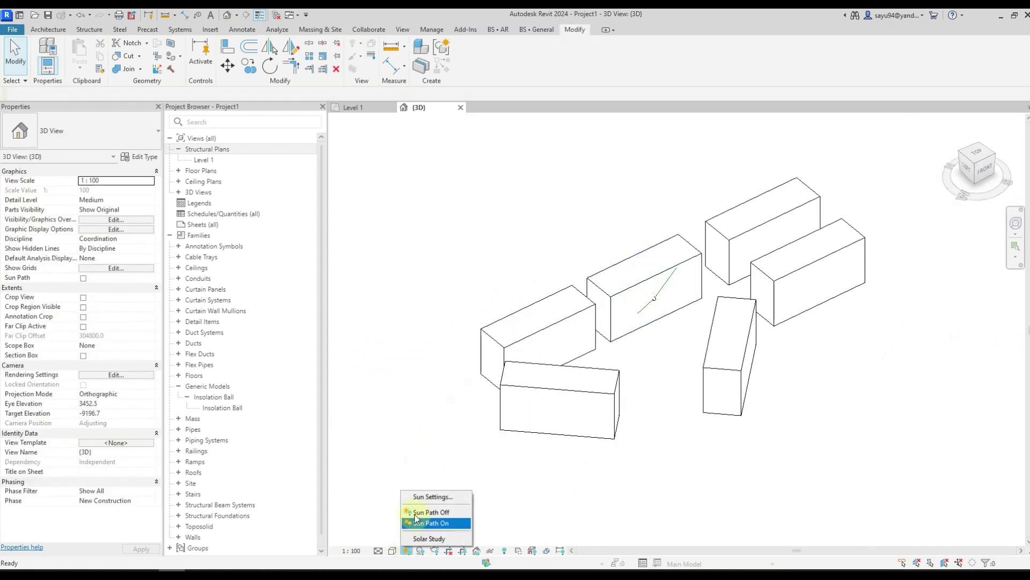
pyautogui.click(422, 524)
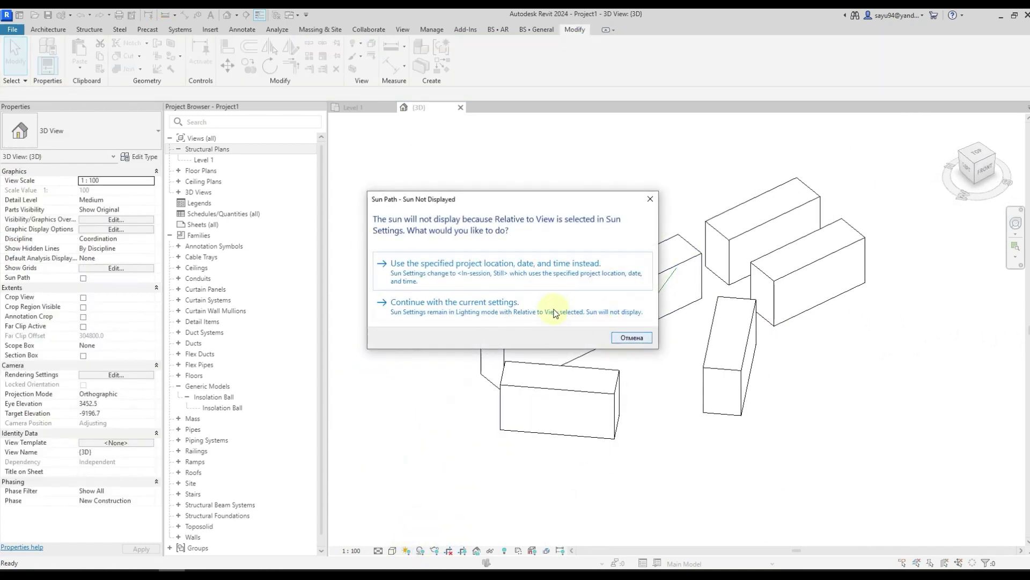
pyautogui.click(501, 279)
pyautogui.keyDown('shift'); pyautogui.moveTo(499, 353); pyautogui.dragTo(679, 317, button='middle'); pyautogui.keyUp('shift')
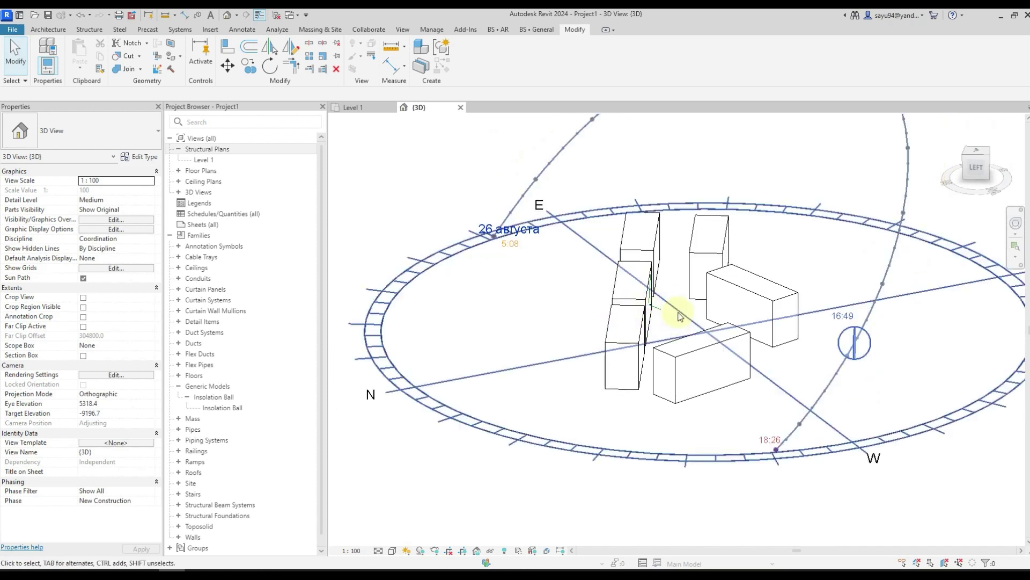
# Step: Drag one building mass's top up to make it much taller, then return to Level 1
pyautogui.click(727, 287)
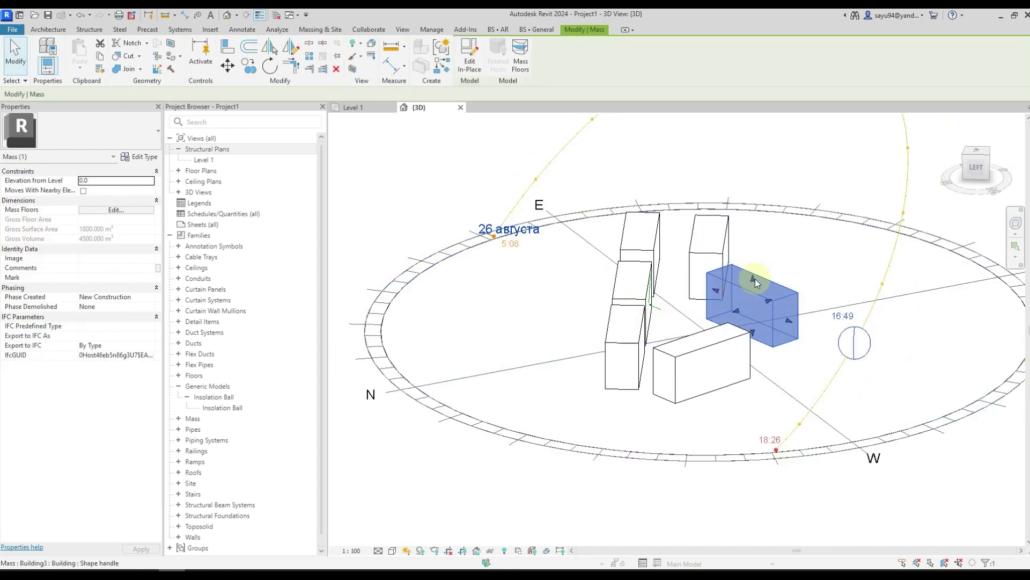
pyautogui.moveTo(755, 279); pyautogui.dragTo(752, 194)
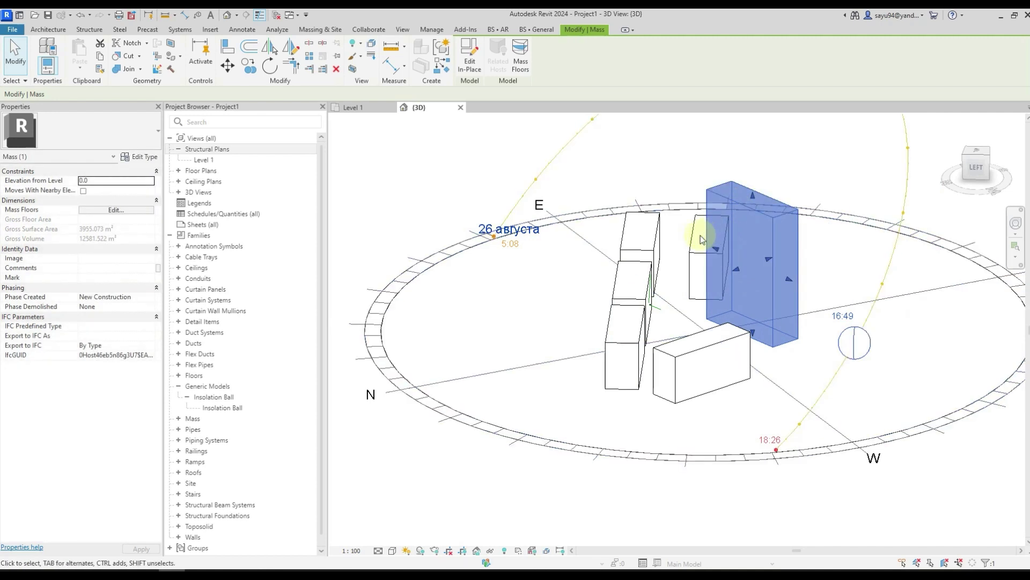
pyautogui.hotkey('ctrl', 'Tab')
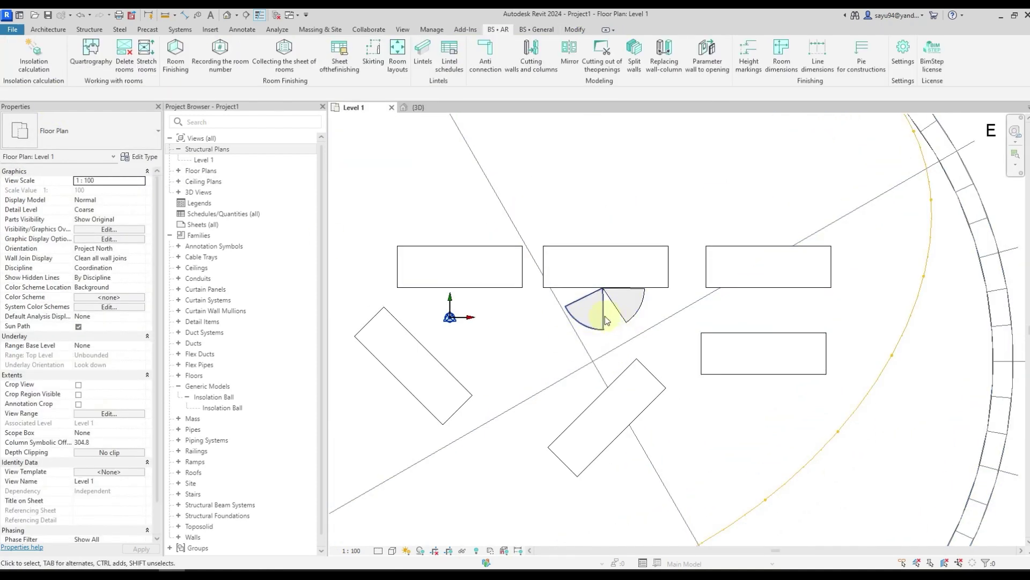
pyautogui.click(34, 54)
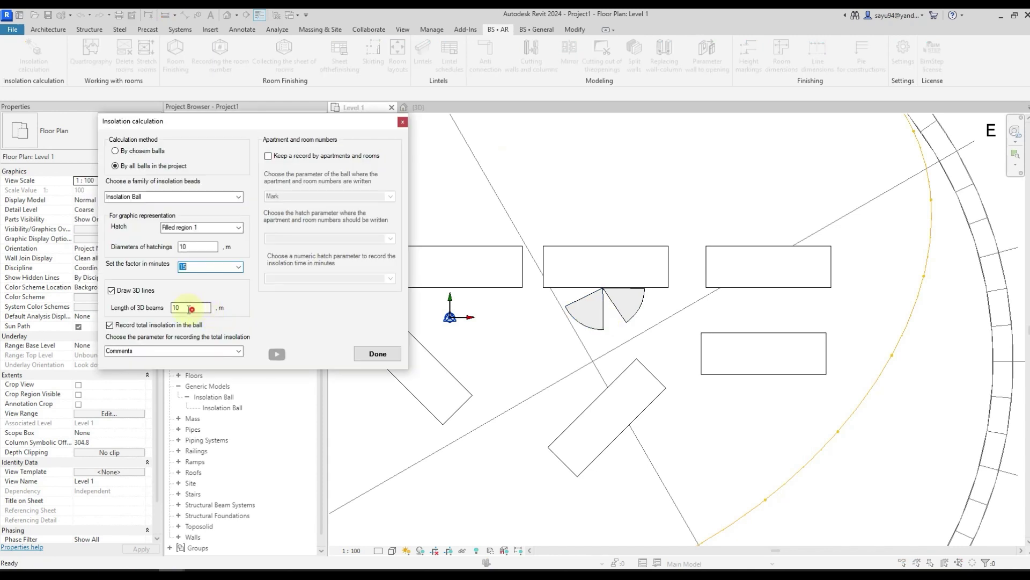
pyautogui.doubleClick(189, 309)
pyautogui.click(375, 355)
pyautogui.click(436, 112)
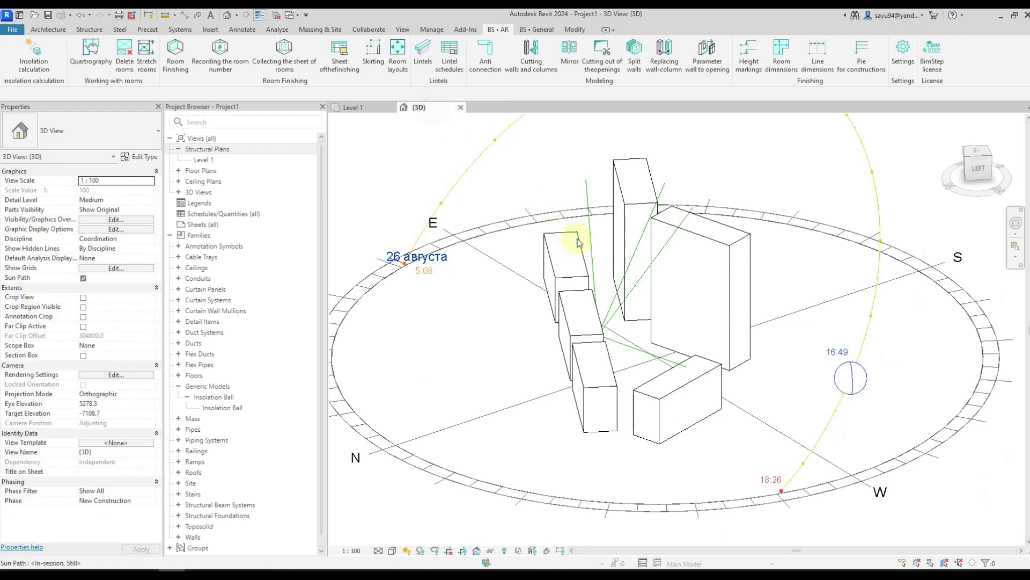
pyautogui.keyDown('shift'); pyautogui.moveTo(574, 239); pyautogui.dragTo(759, 230, button='middle'); pyautogui.keyUp('shift')
pyautogui.click(737, 186)
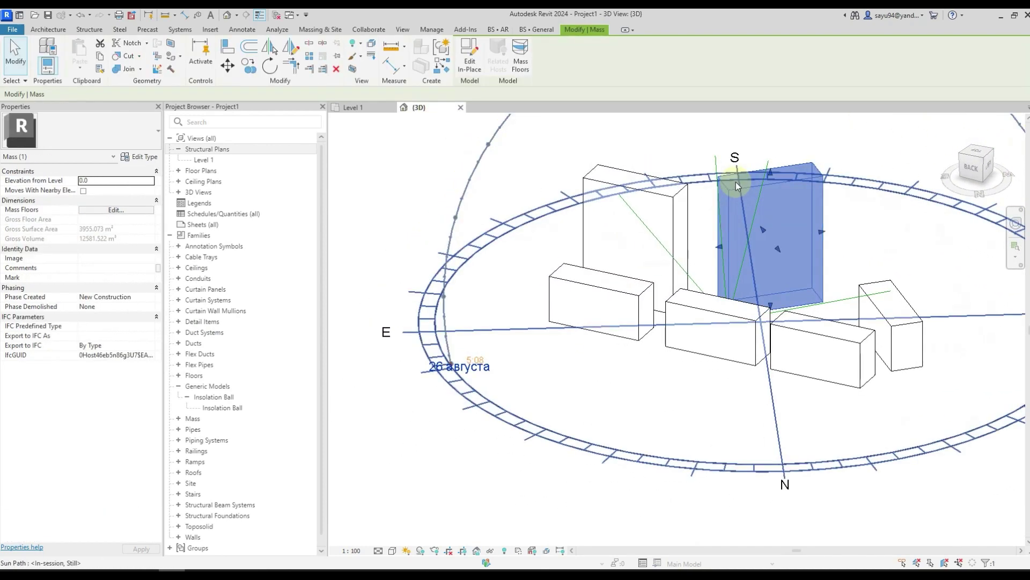
pyautogui.scroll(3, 738, 180)
pyautogui.keyDown('shift'); pyautogui.moveTo(738, 179); pyautogui.dragTo(644, 258, button='middle'); pyautogui.keyUp('shift')
pyautogui.click(497, 125)
pyautogui.click(350, 107)
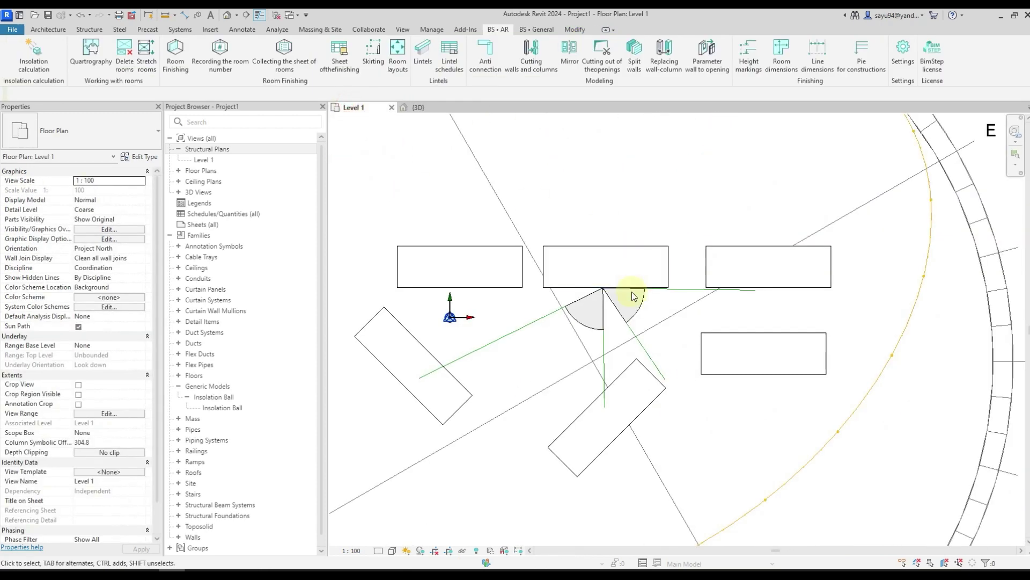
pyautogui.click(642, 314)
pyautogui.click(600, 333)
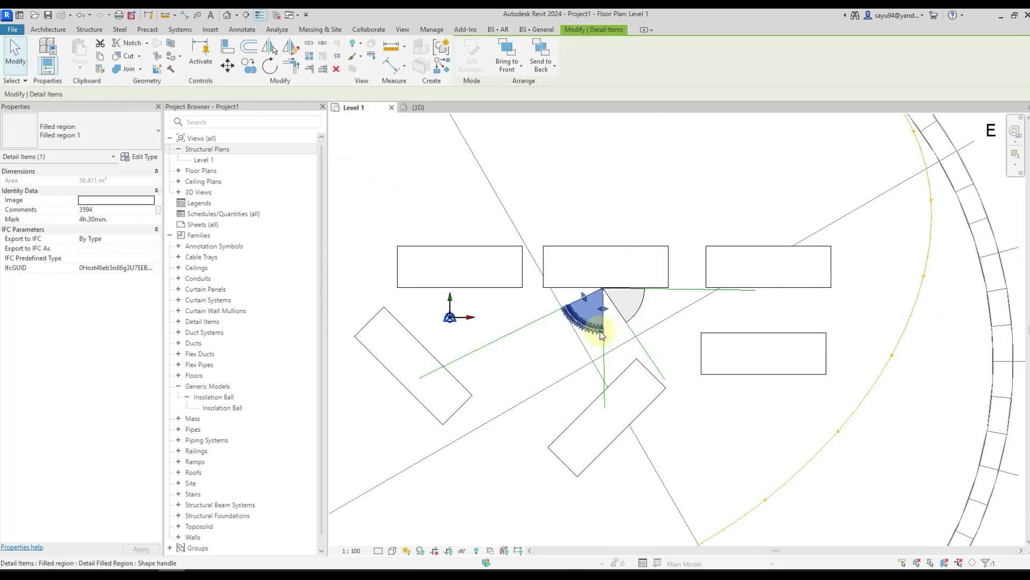
pyautogui.click(631, 320)
pyautogui.scroll(3, 639, 303)
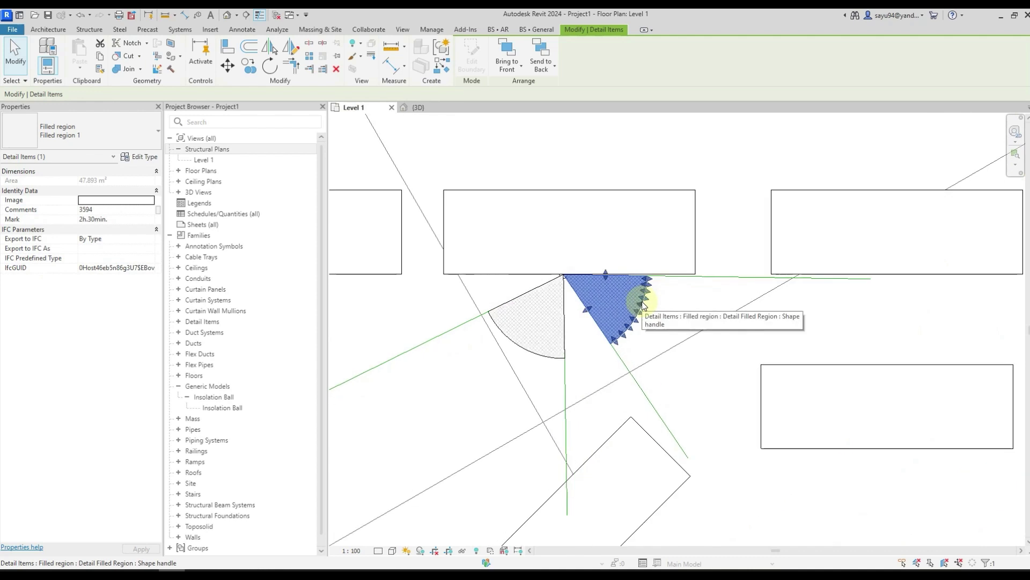
pyautogui.click(124, 220)
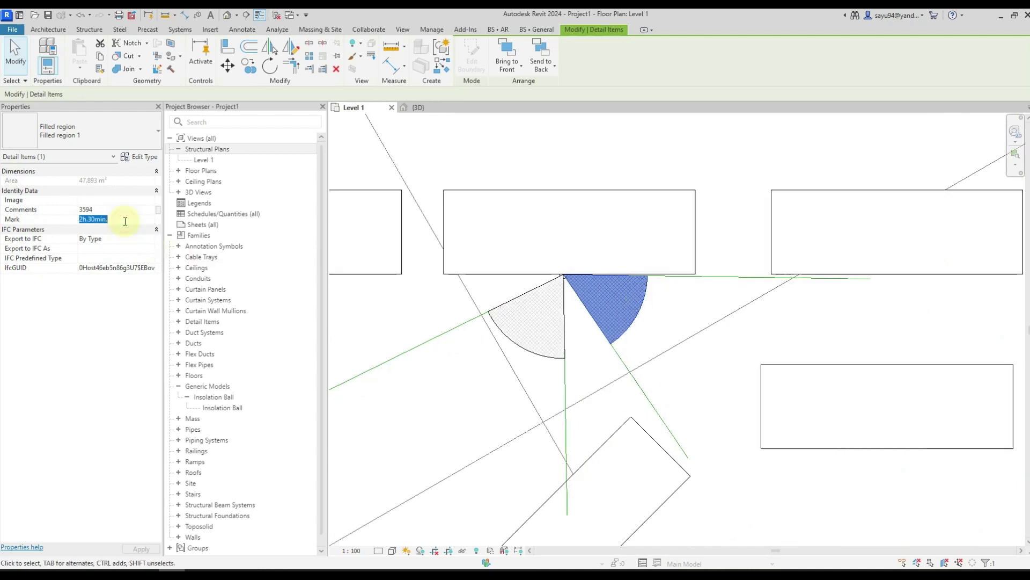
pyautogui.click(526, 352)
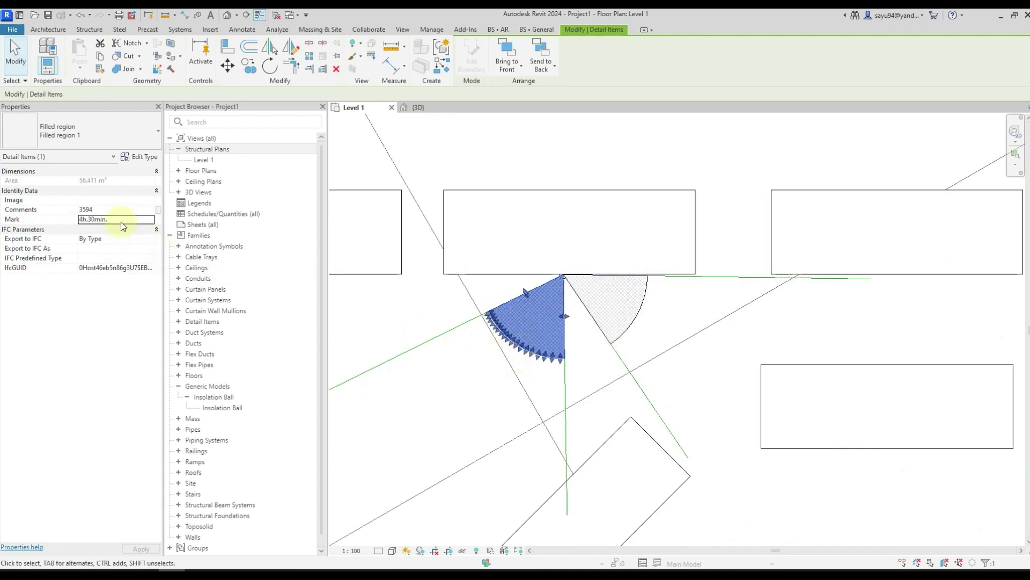
pyautogui.press('Escape')
pyautogui.scroll(-2, 667, 271)
# Step: Rotate the right-hand building mass upright and check it in the 3D view
pyautogui.click(756, 291)
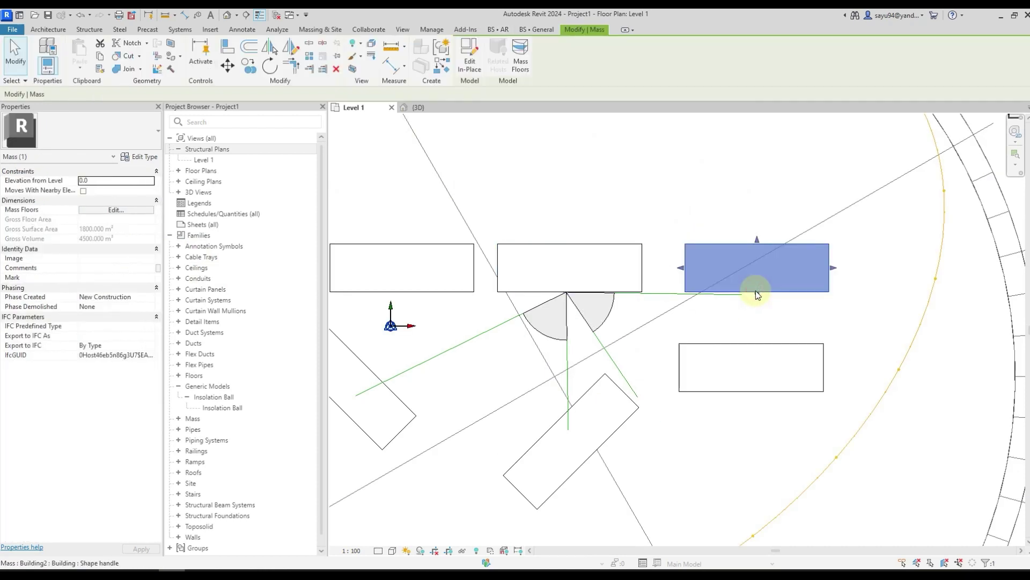
pyautogui.moveTo(756, 291); pyautogui.dragTo(738, 324)
pyautogui.click(270, 65)
pyautogui.click(794, 200)
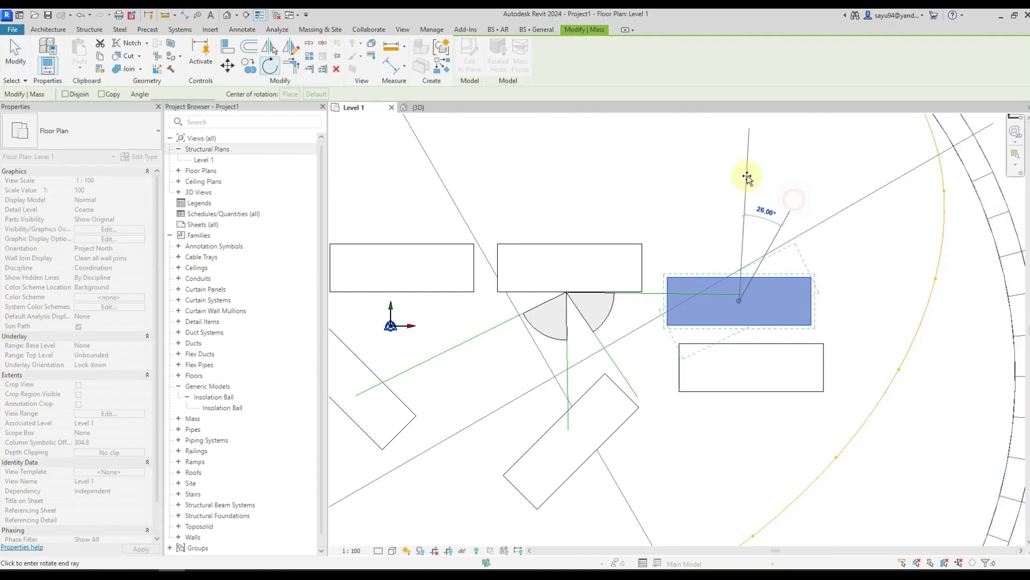
pyautogui.click(747, 176)
pyautogui.hotkey('ctrl', 'Tab')
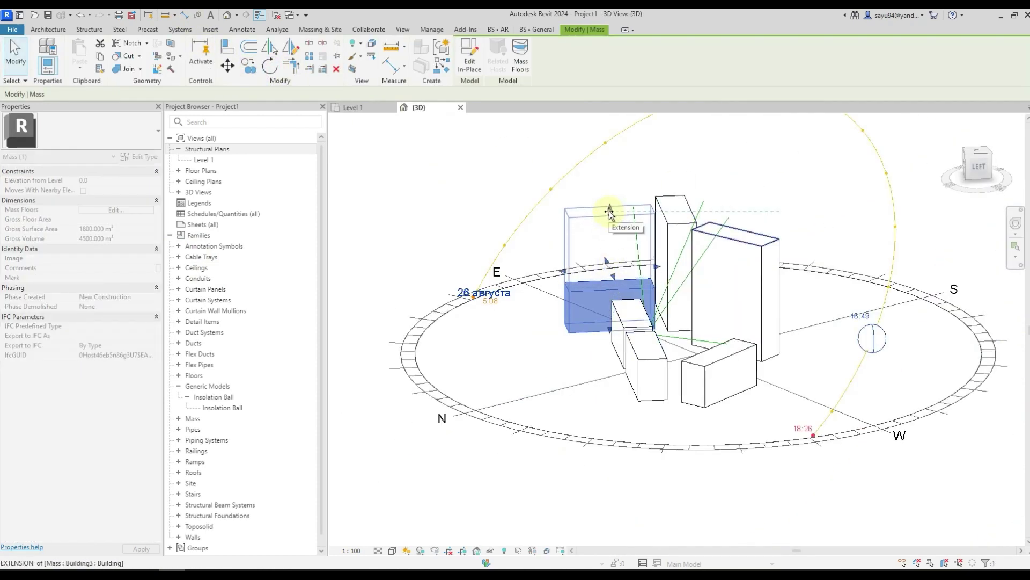
pyautogui.press('Escape')
pyautogui.hotkey('ctrl', 'Tab')
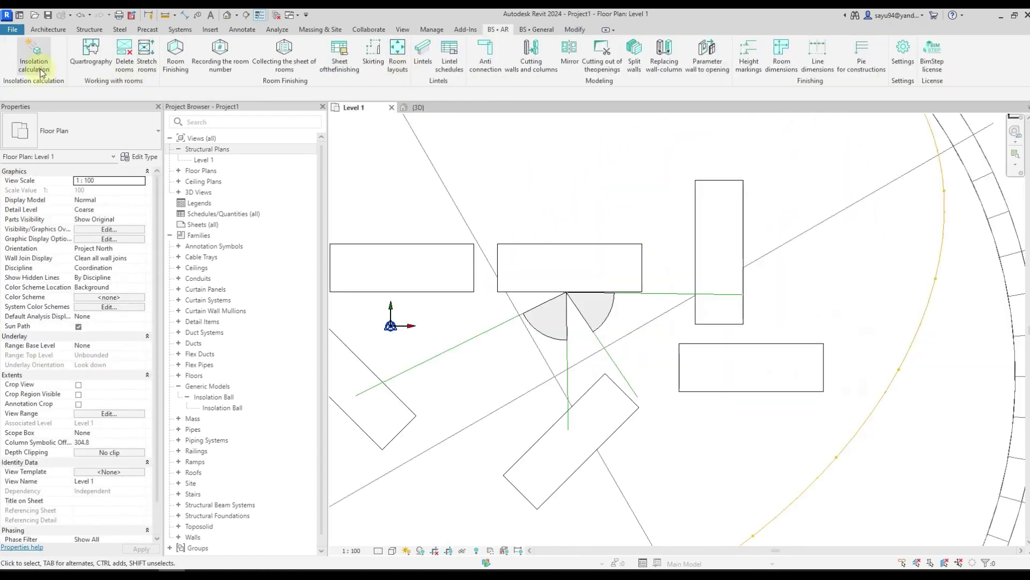
# Step: Rerun the insolation calculation and confirm the right petal now reads 1h.30min
pyautogui.click(40, 72)
pyautogui.click(375, 353)
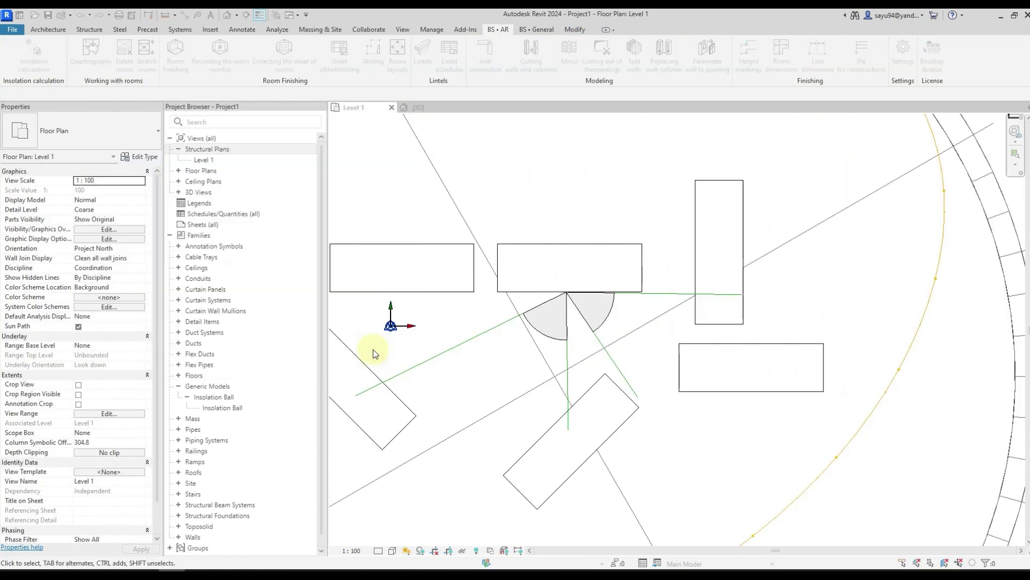
pyautogui.click(604, 324)
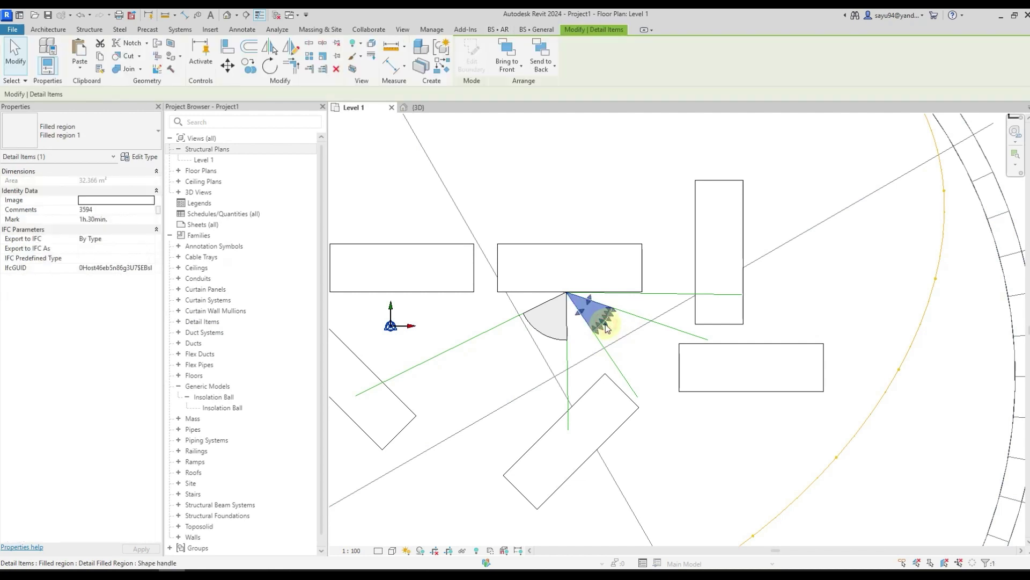
pyautogui.click(119, 219)
pyautogui.click(730, 330)
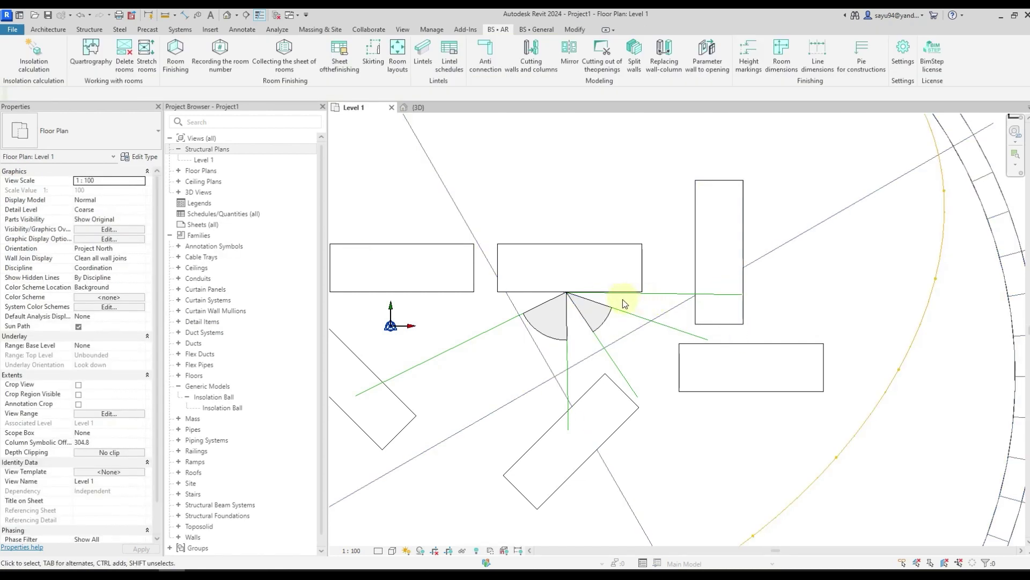
pyautogui.scroll(-1, 650, 298)
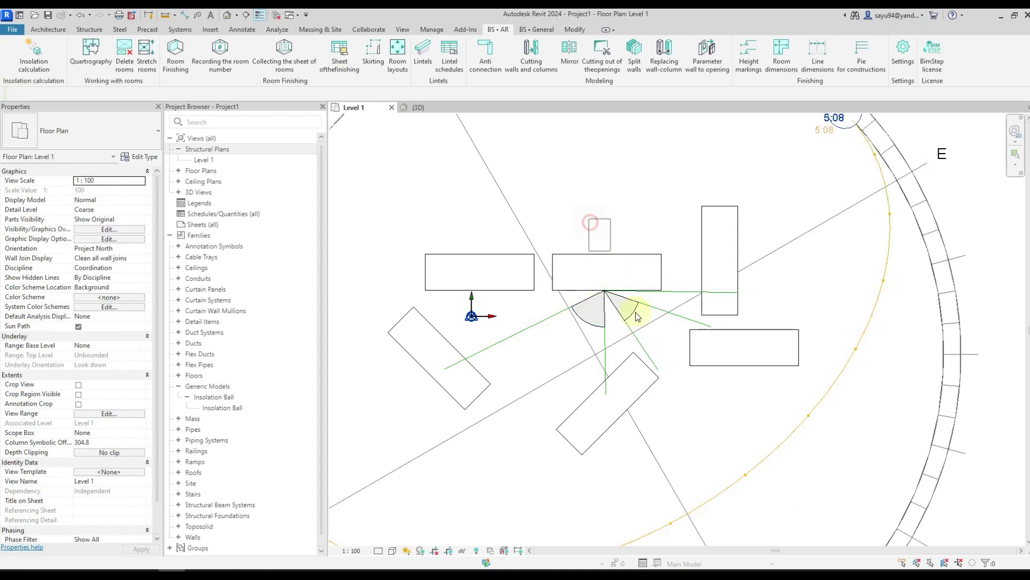
# Step: Copy the insolation ball to the left building's facade, giving a petal of 6h.45min
pyautogui.click(605, 293)
pyautogui.scroll(2, 604, 294)
pyautogui.press('c')
pyautogui.press('o')
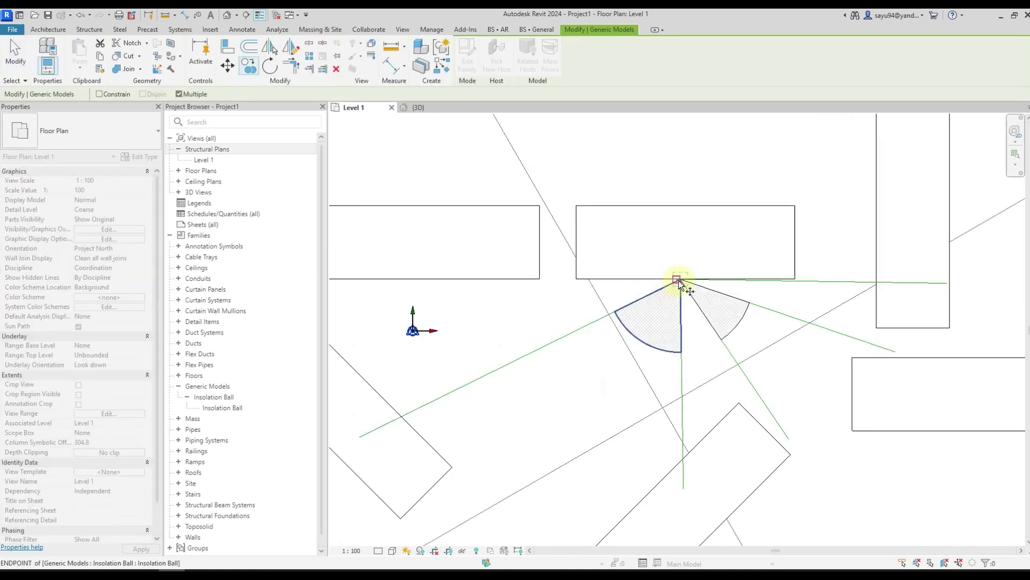
pyautogui.click(681, 280)
pyautogui.click(415, 280)
pyautogui.press('Escape')
pyautogui.press('Escape')
pyautogui.moveTo(507, 306); pyautogui.dragTo(590, 327, button='middle')
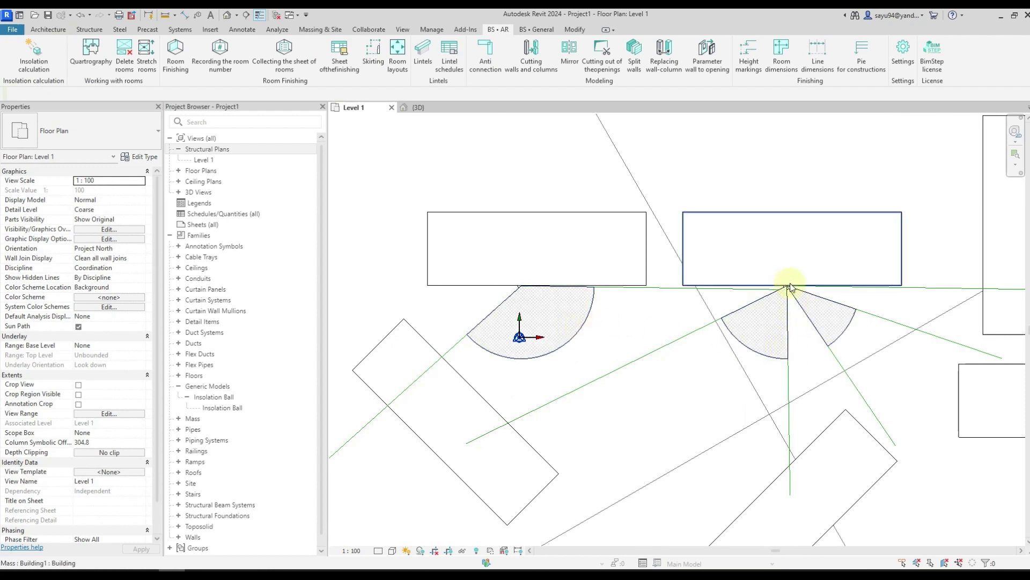
pyautogui.click(578, 337)
# Step: Stretch the tall building mass upward in the 3D view
pyautogui.hotkey('ctrl', 'Tab')
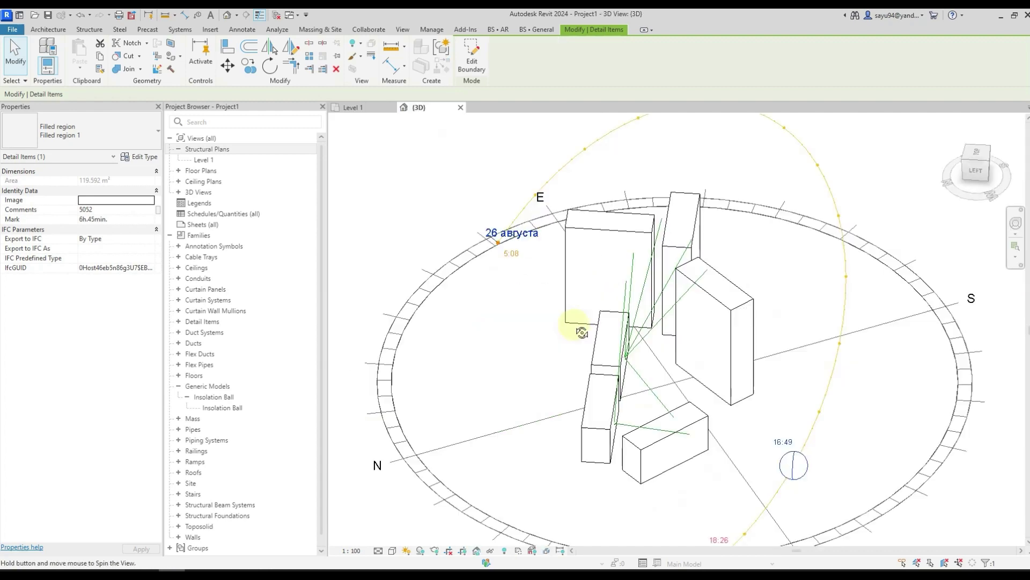
pyautogui.keyDown('shift'); pyautogui.moveTo(621, 288); pyautogui.dragTo(592, 304, button='middle'); pyautogui.keyUp('shift')
pyautogui.click(593, 304)
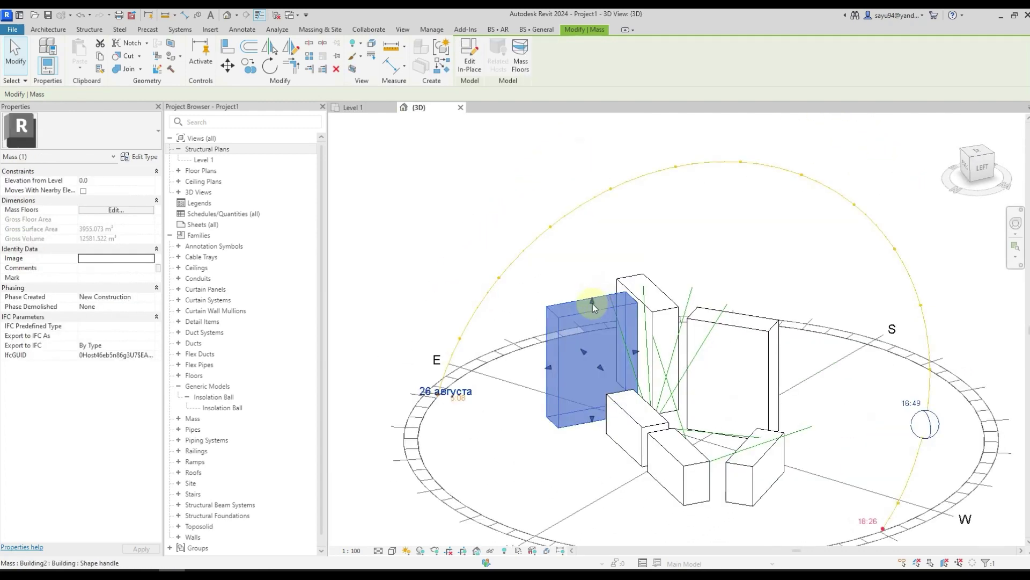
pyautogui.moveTo(593, 303); pyautogui.dragTo(587, 216)
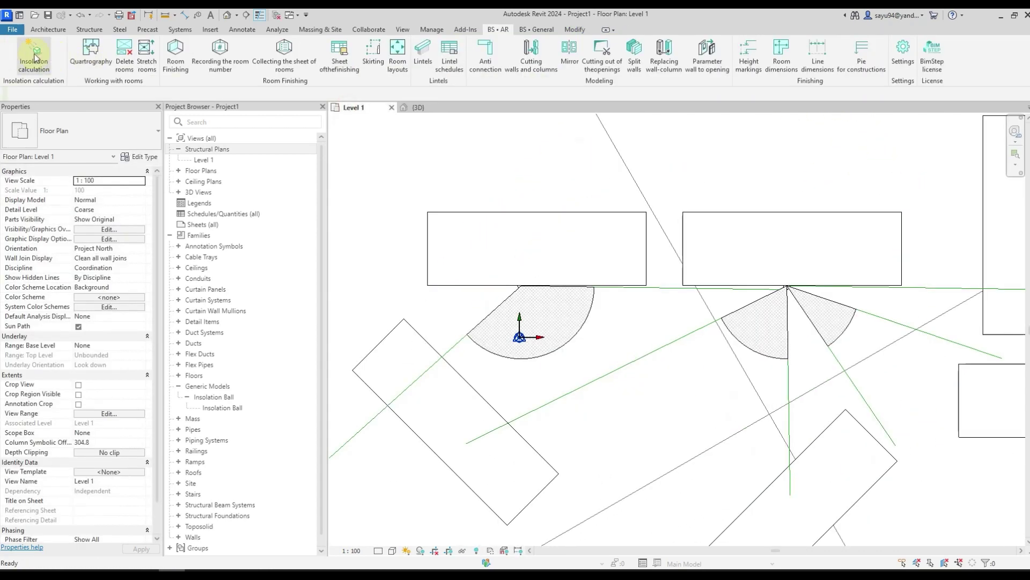
# Step: Rerun the insolation calculation and check the left petal's Mark now reads 6h.15min
pyautogui.click(33, 54)
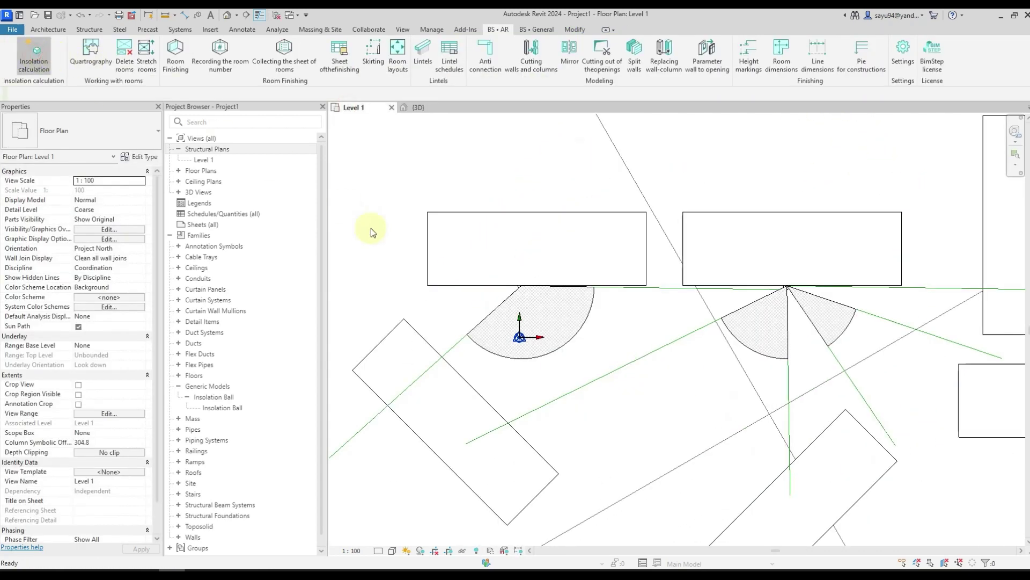
pyautogui.click(378, 354)
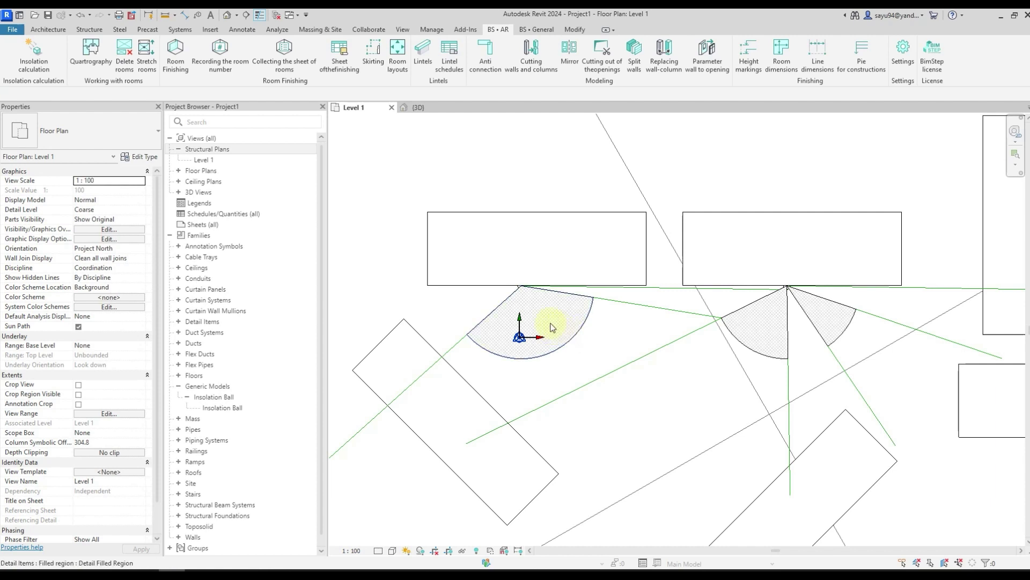
pyautogui.click(542, 328)
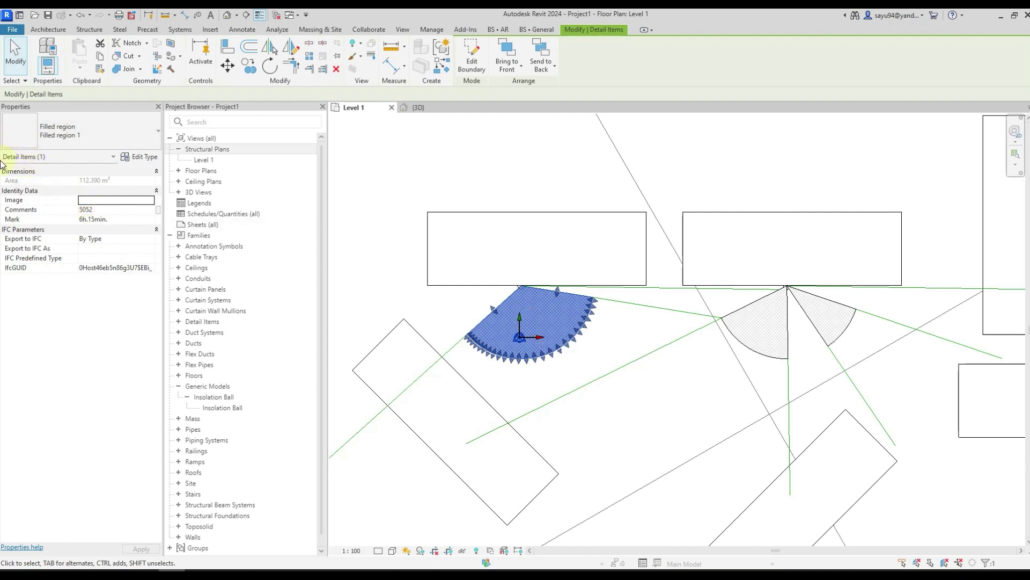
pyautogui.click(396, 138)
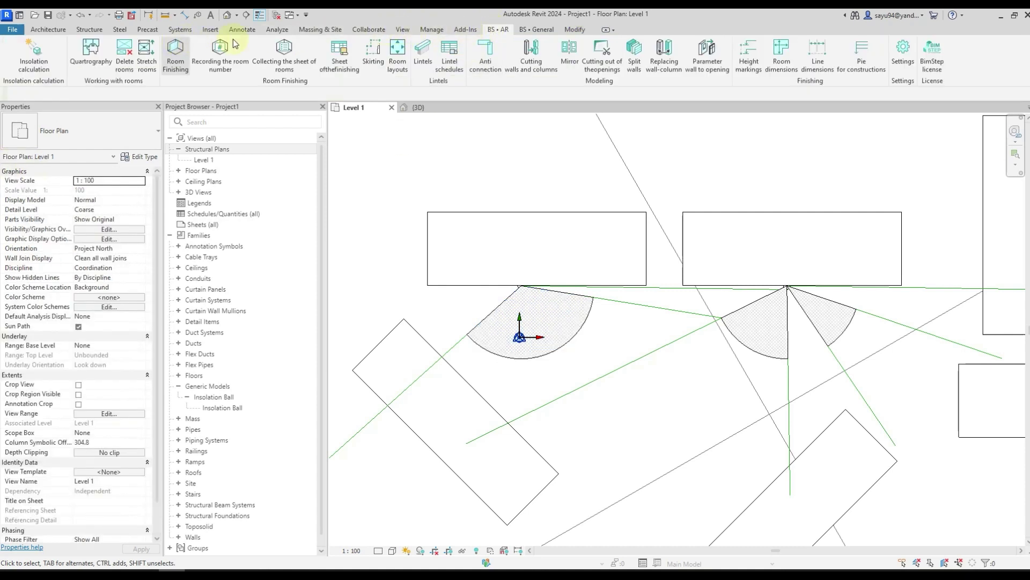
# Step: Create a Text-type project parameter named 'Room number'
pyautogui.click(432, 30)
pyautogui.click(217, 50)
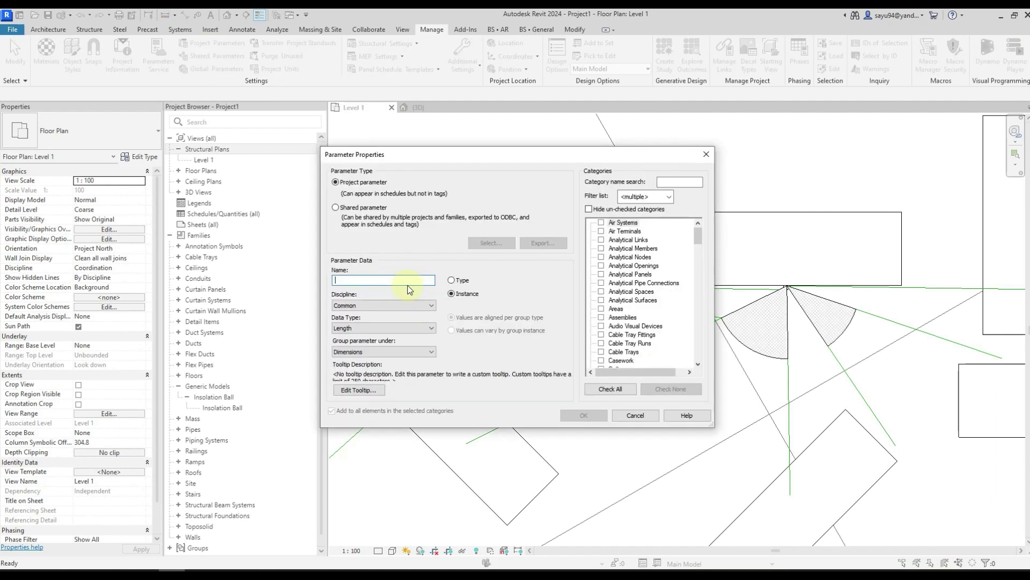
pyautogui.write('Room number')
pyautogui.click(366, 324)
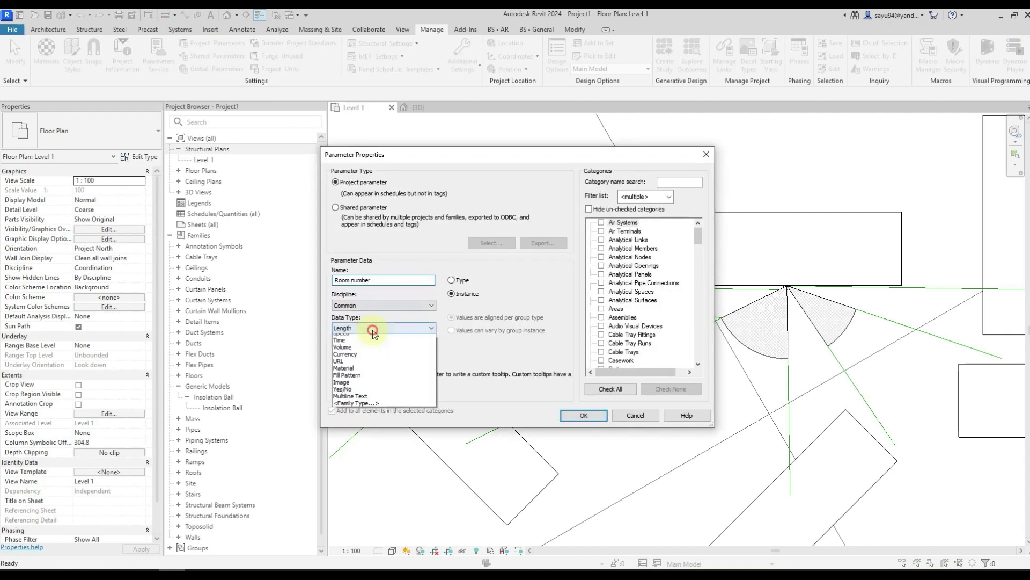
pyautogui.click(372, 334)
pyautogui.moveTo(698, 236); pyautogui.dragTo(699, 261)
pyautogui.click(584, 415)
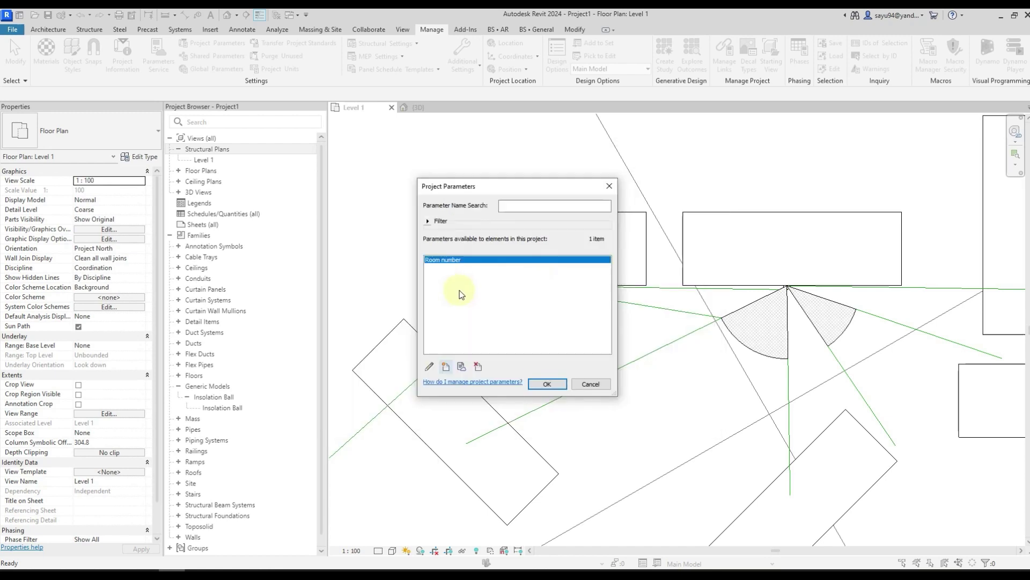
# Step: Create a Number-type project parameter named 'Time' applied to Detail Items
pyautogui.click(445, 366)
pyautogui.click(370, 328)
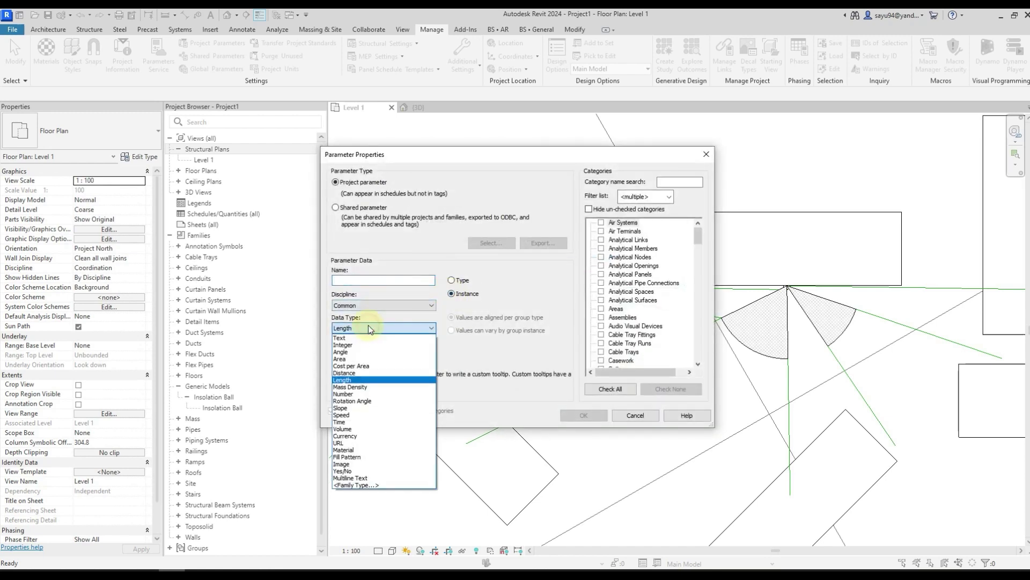
pyautogui.click(343, 393)
pyautogui.click(363, 281)
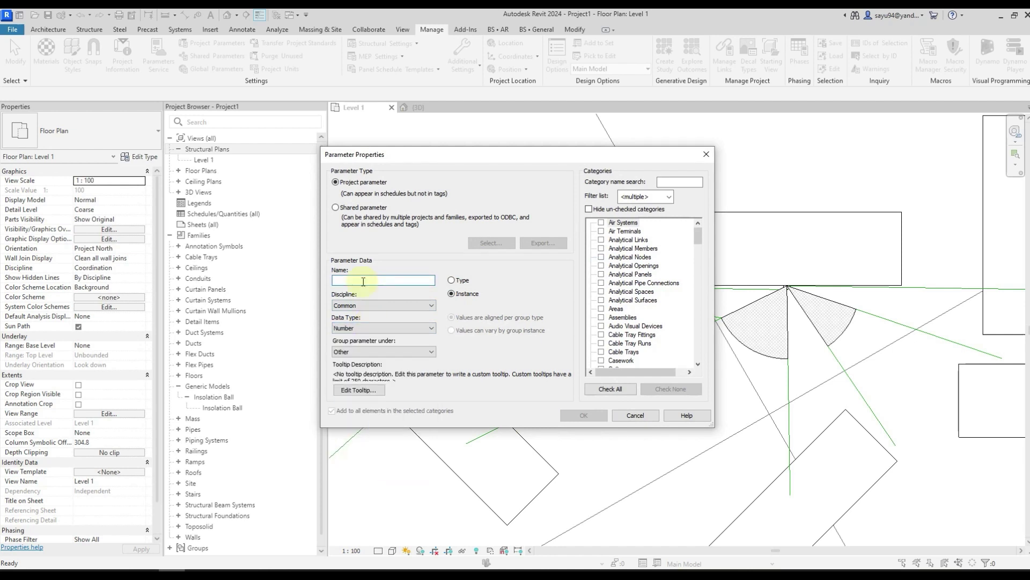
pyautogui.write('Time')
pyautogui.scroll(-5, 633, 322)
pyautogui.click(601, 335)
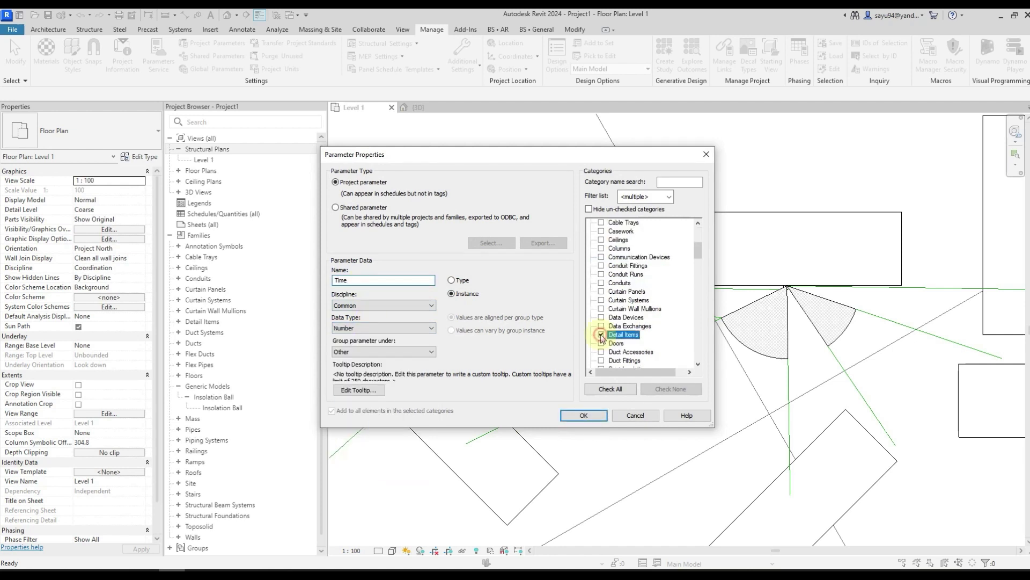
pyautogui.click(584, 415)
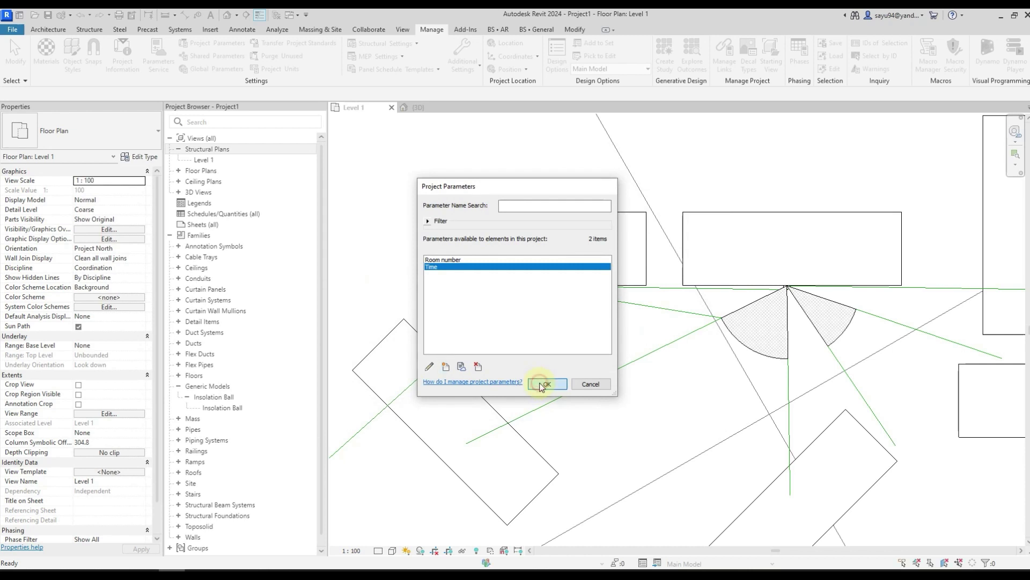
pyautogui.click(545, 383)
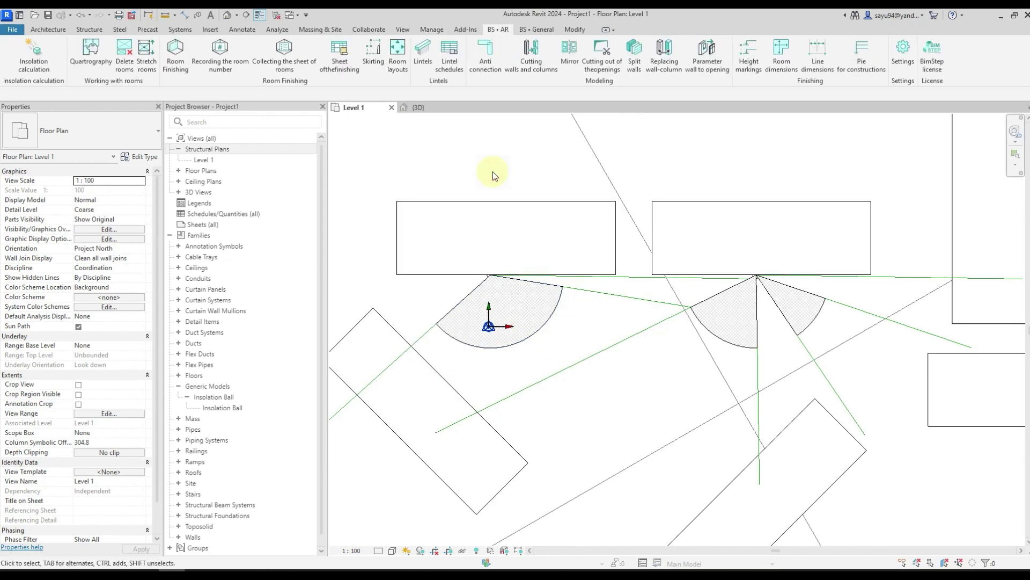
# Step: Set the Mark of the insolation ball at the sector apex to 100
pyautogui.scroll(3, 490, 276)
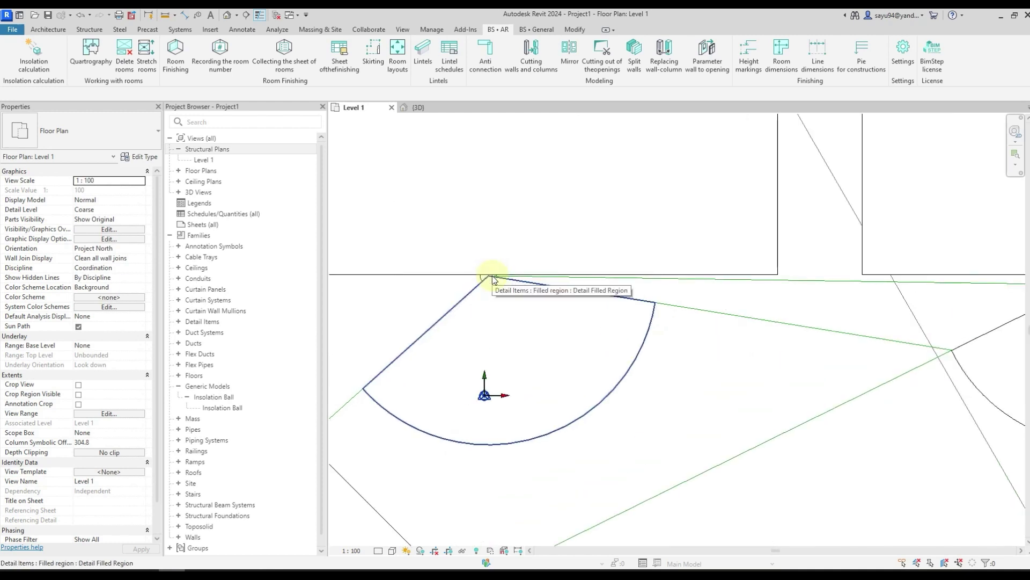
pyautogui.scroll(2, 490, 276)
pyautogui.click(487, 272)
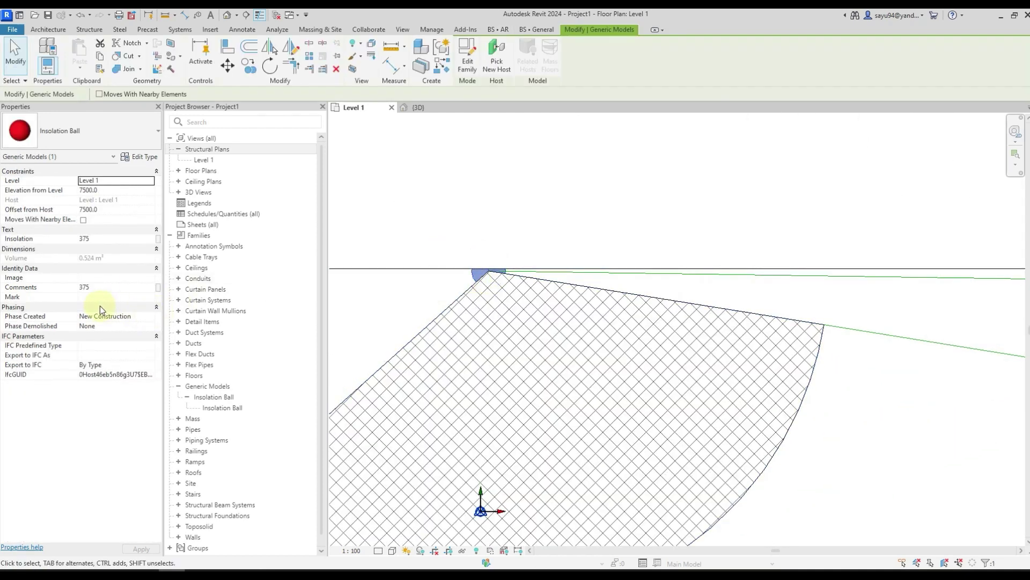
pyautogui.click(117, 297)
pyautogui.write('100')
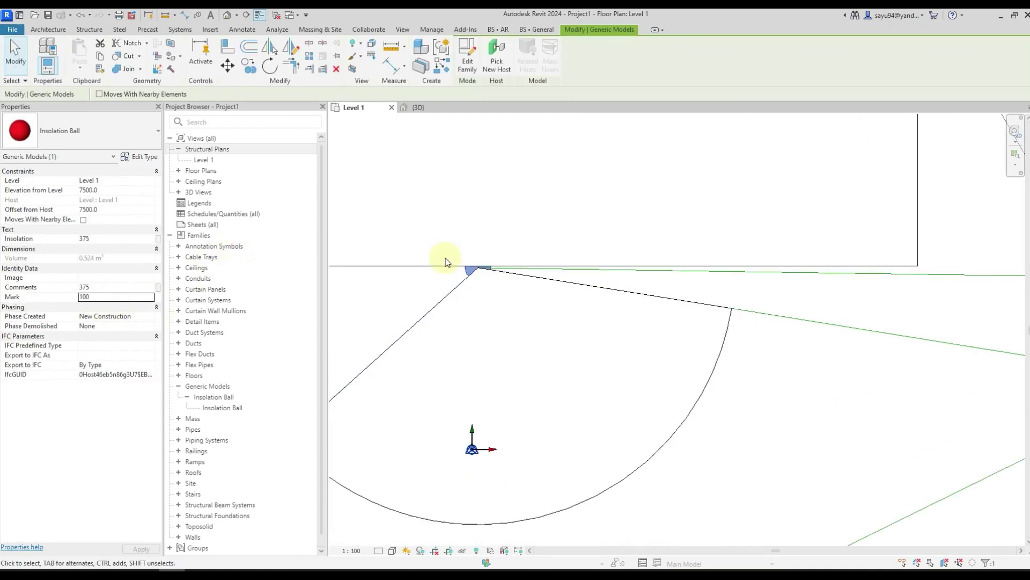
pyautogui.scroll(-3, 446, 261)
pyautogui.scroll(3, 639, 262)
pyautogui.press('Escape')
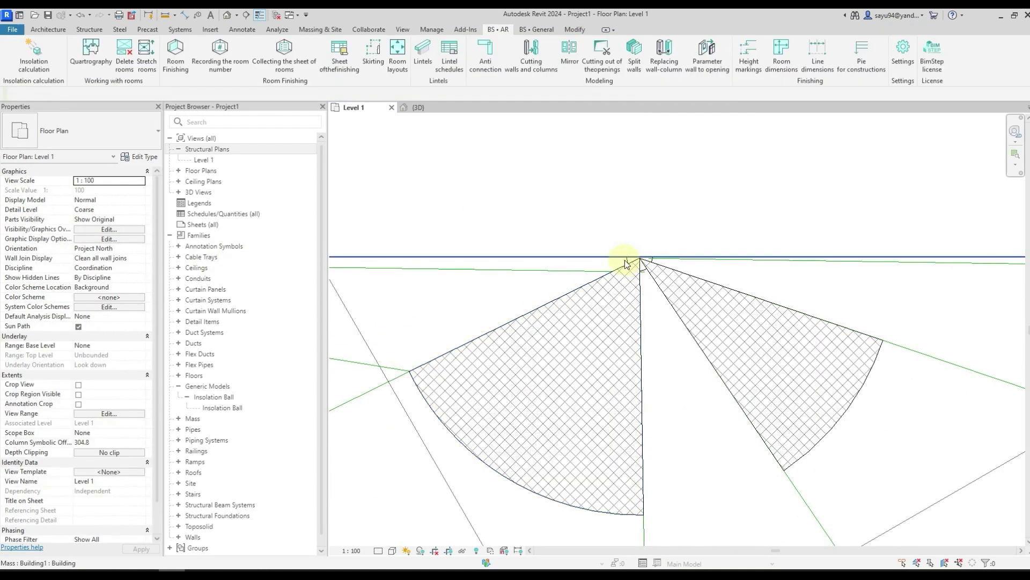
pyautogui.scroll(-4, 626, 263)
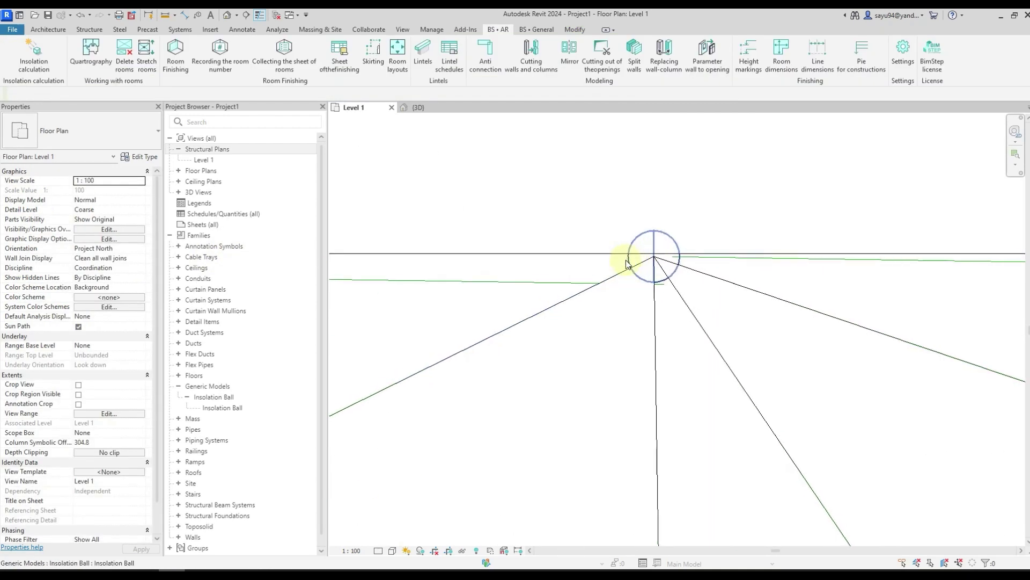
pyautogui.click(37, 63)
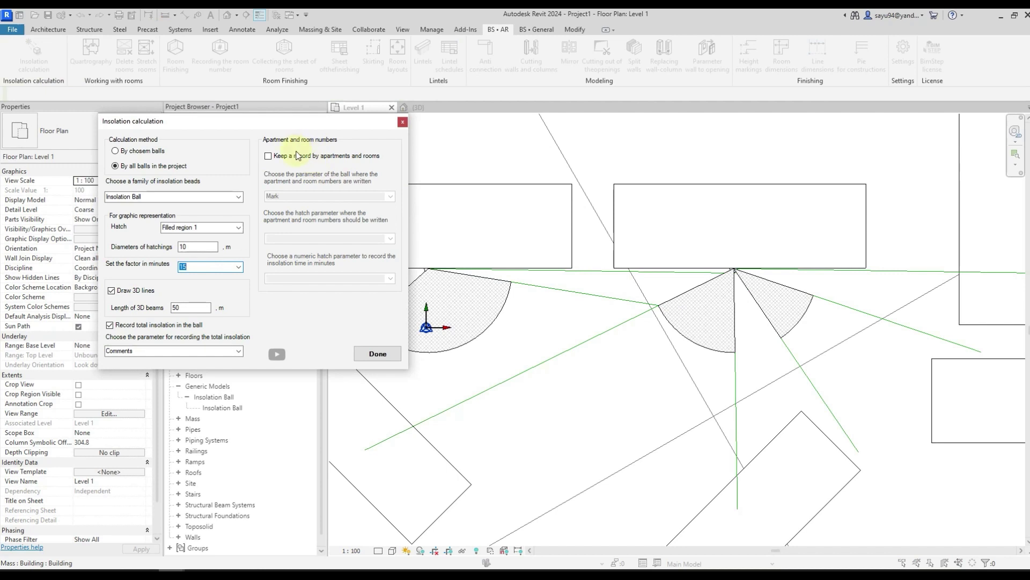
# Step: Rerun insolation keeping room records: ball Mark, hatch Room number, and minutes in Time
pyautogui.click(298, 156)
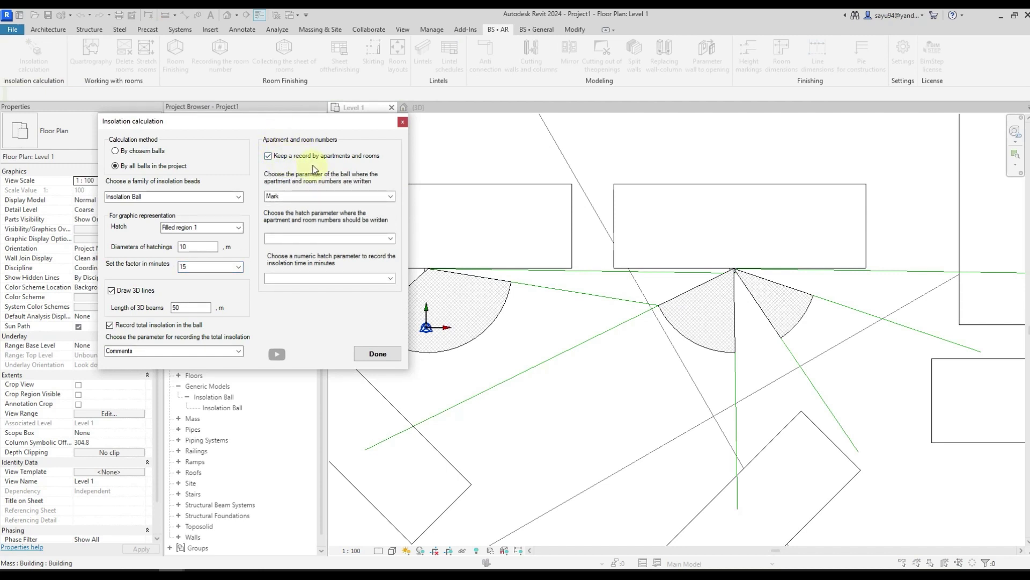
pyautogui.click(390, 197)
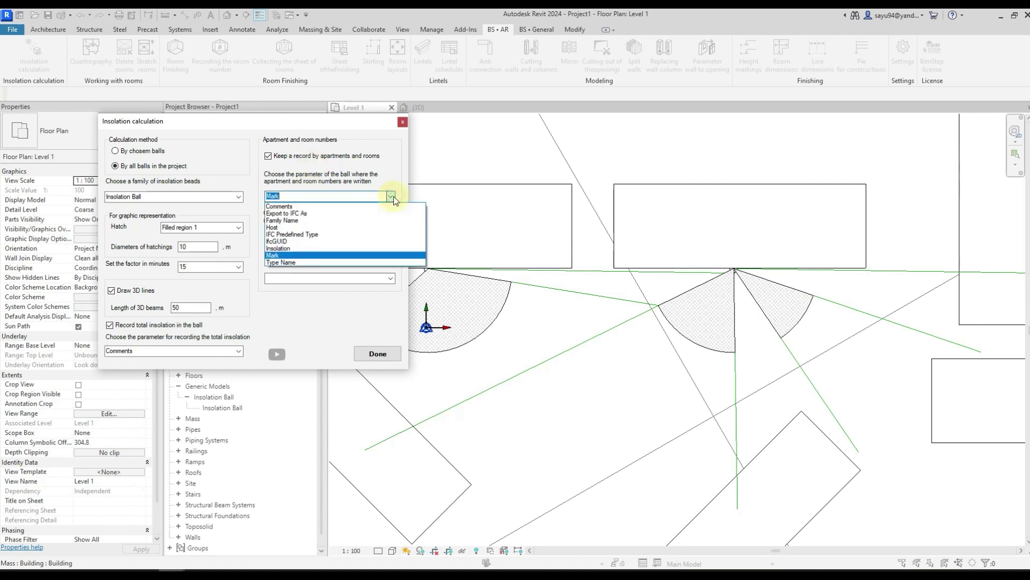
pyautogui.click(276, 256)
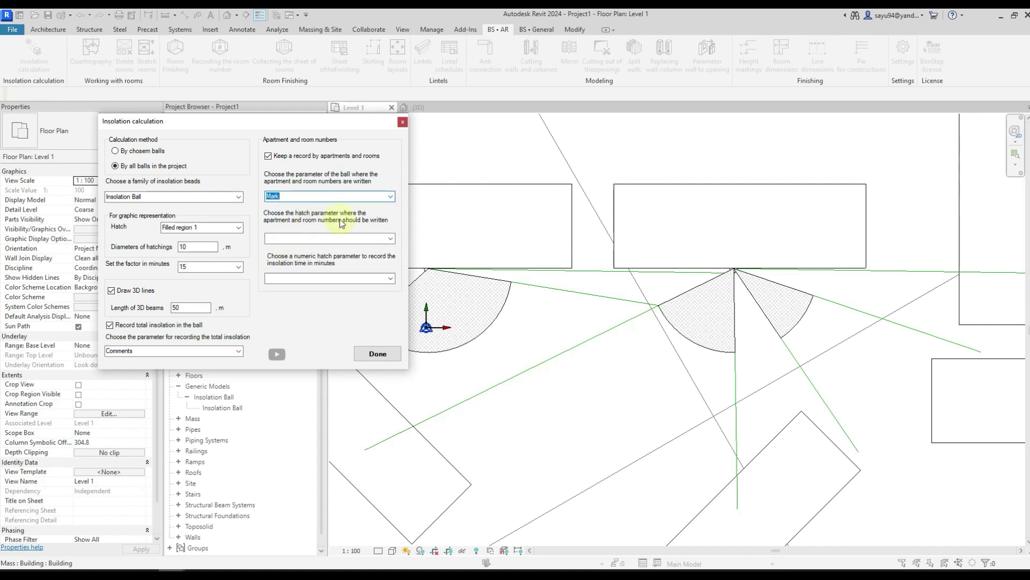
pyautogui.click(392, 238)
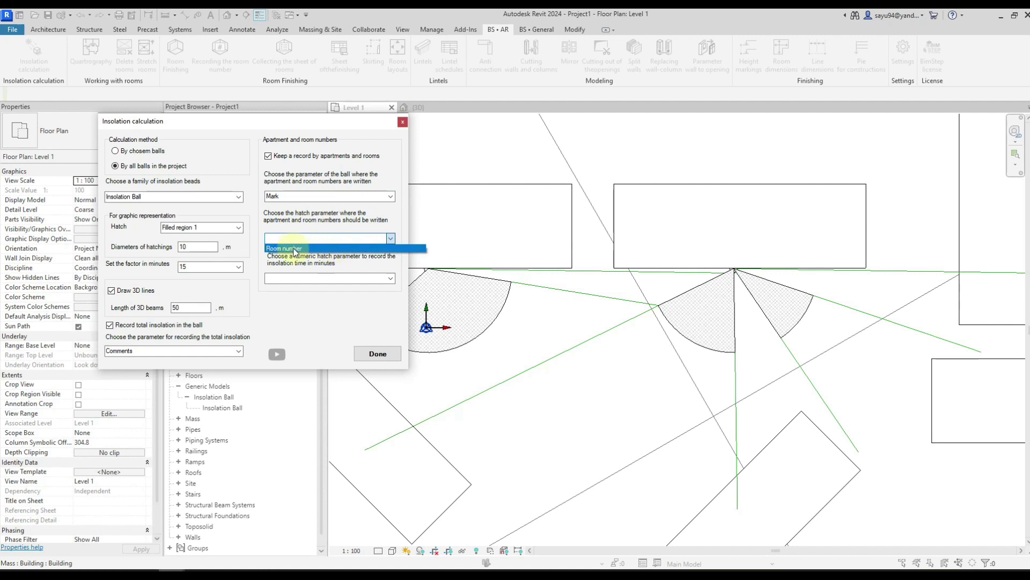
pyautogui.click(295, 250)
pyautogui.click(391, 278)
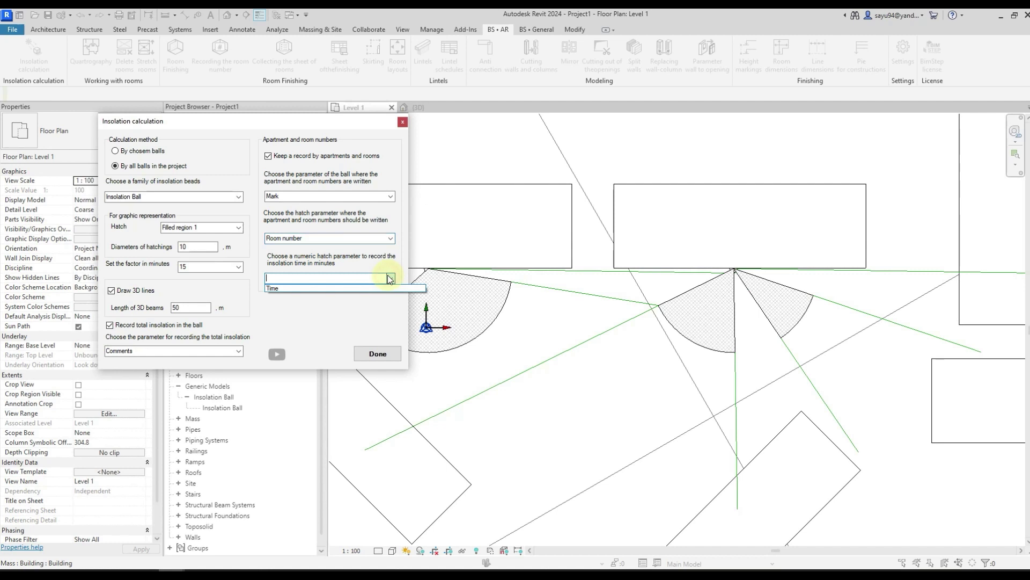
pyautogui.click(278, 290)
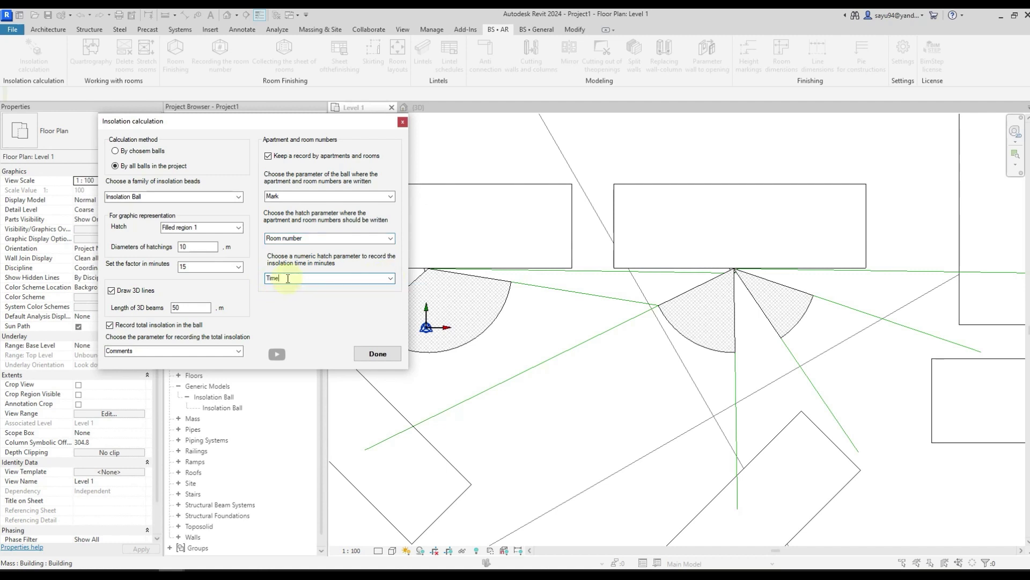
pyautogui.click(378, 354)
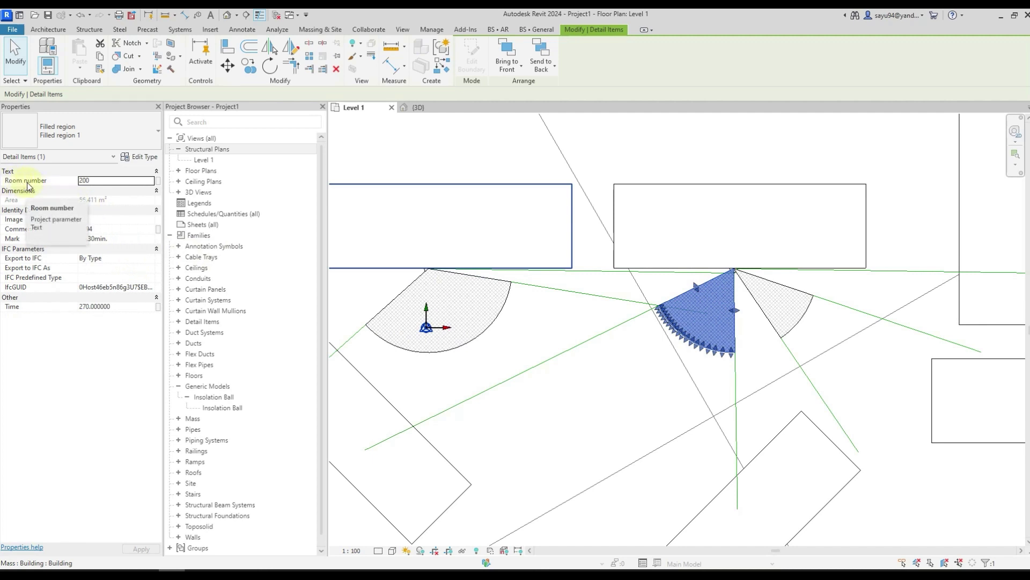
pyautogui.click(98, 182)
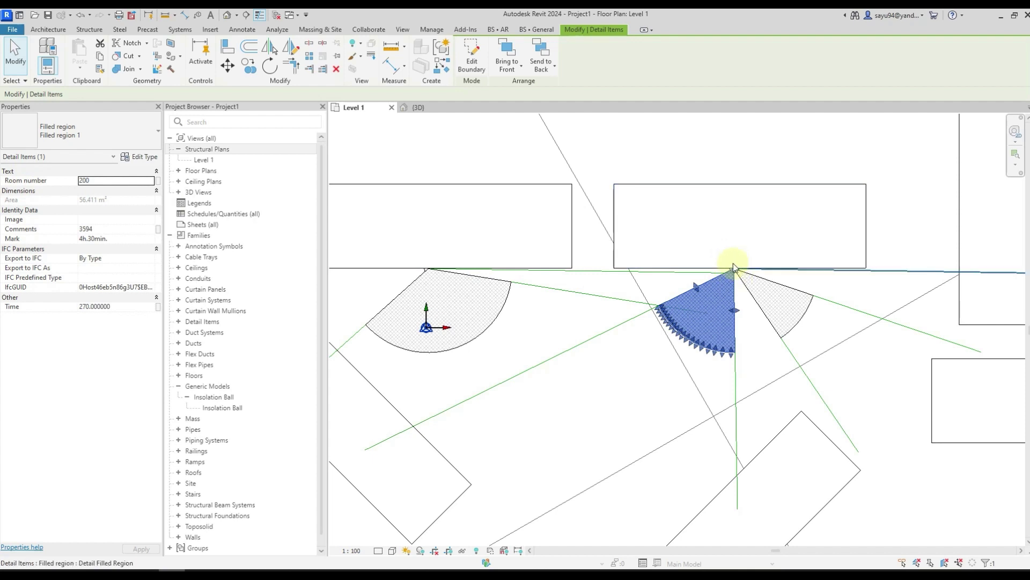
pyautogui.click(122, 307)
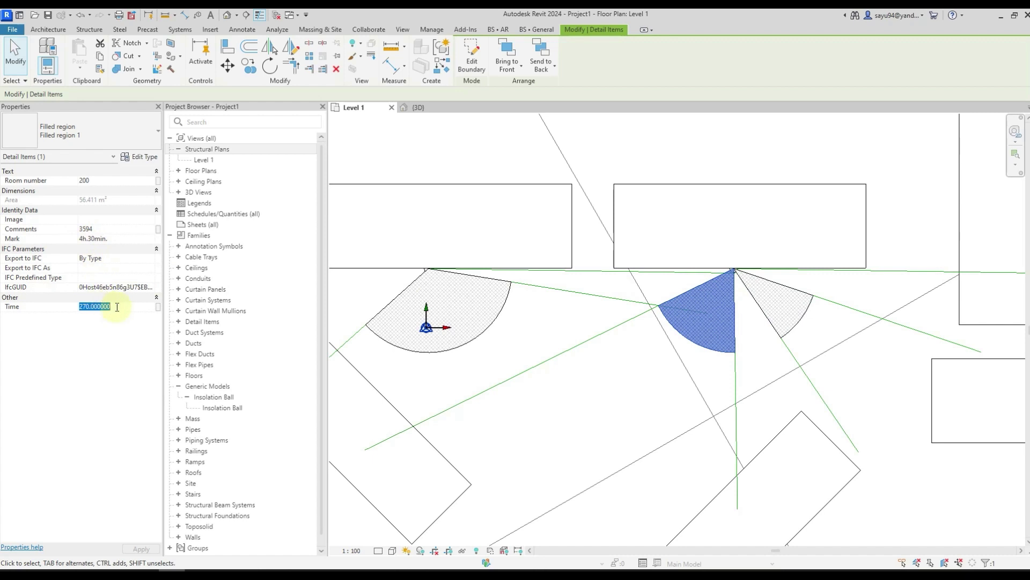
pyautogui.write('90')
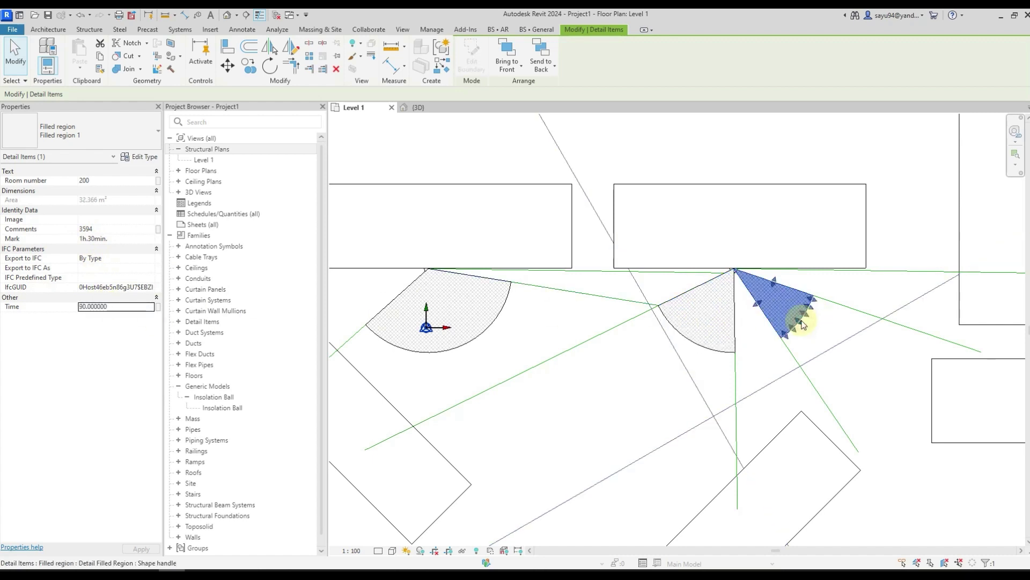
pyautogui.click(102, 182)
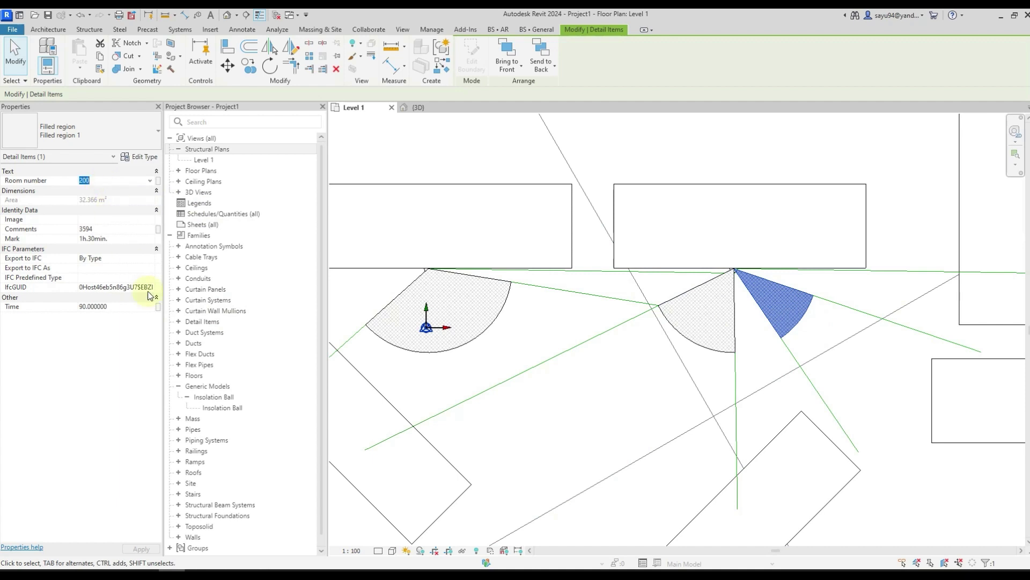
pyautogui.click(491, 325)
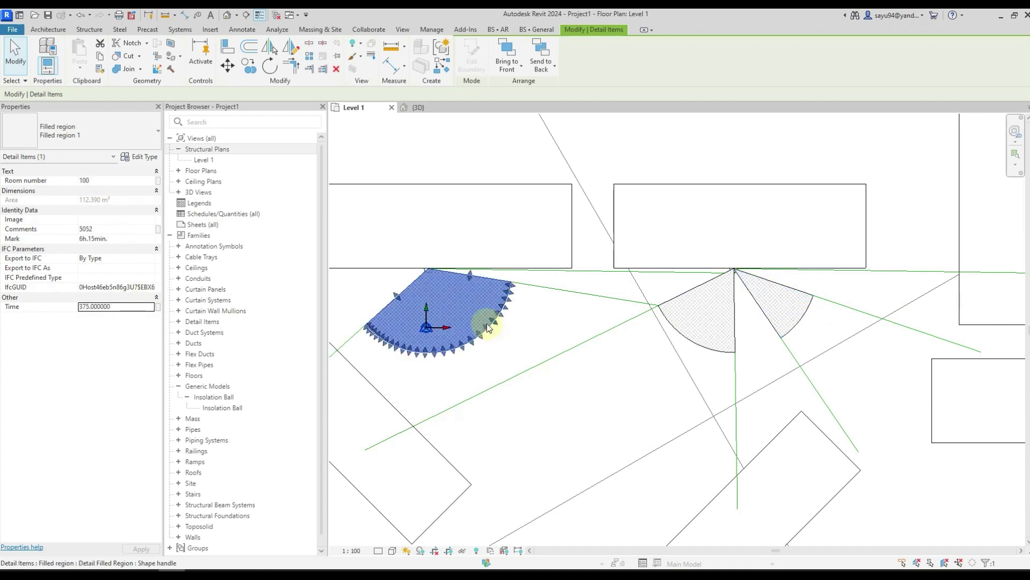
pyautogui.click(105, 180)
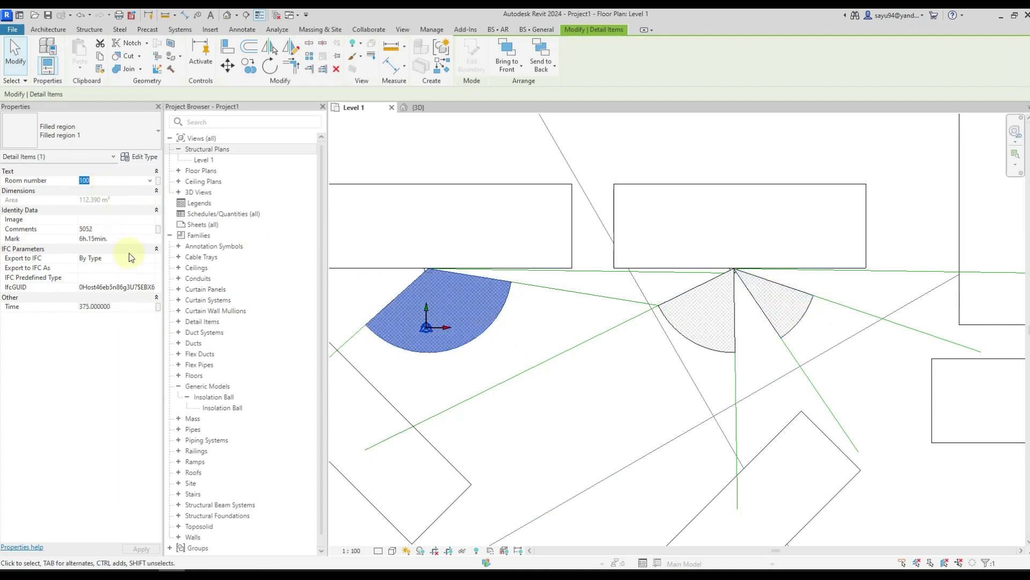
pyautogui.click(128, 306)
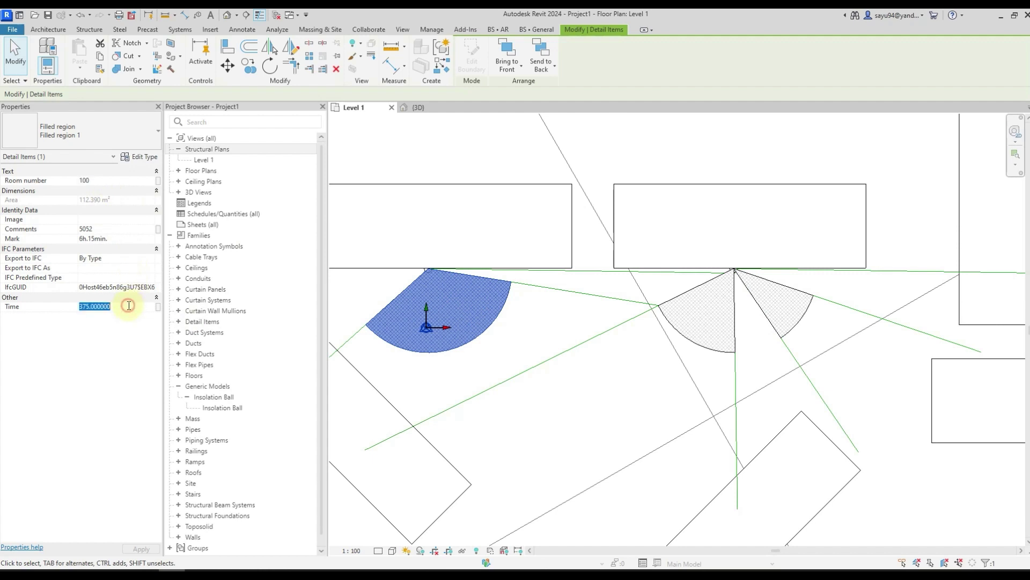
pyautogui.click(558, 315)
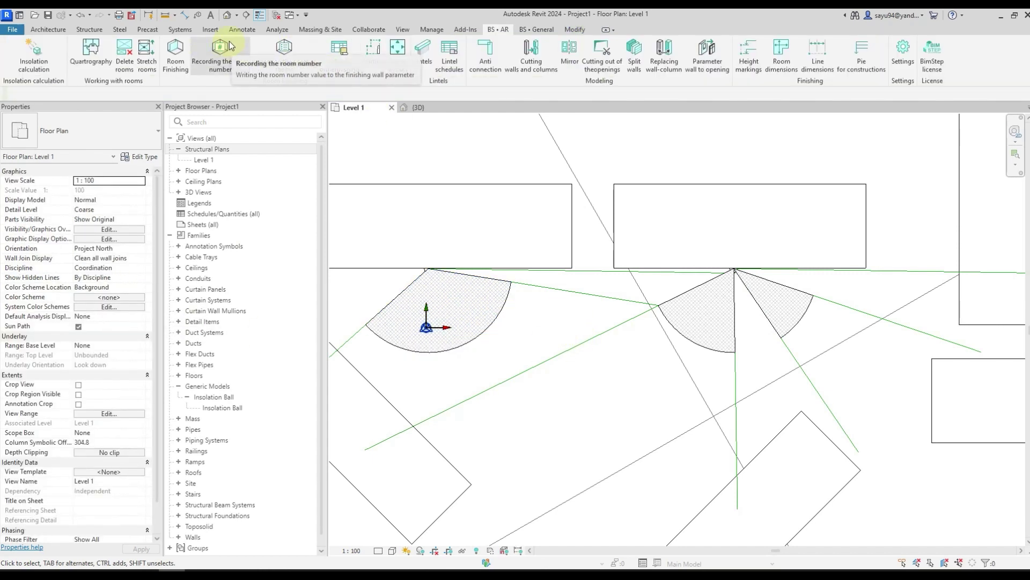
# Step: Create a new Detail Items schedule with Room number and Time fields
pyautogui.click(402, 29)
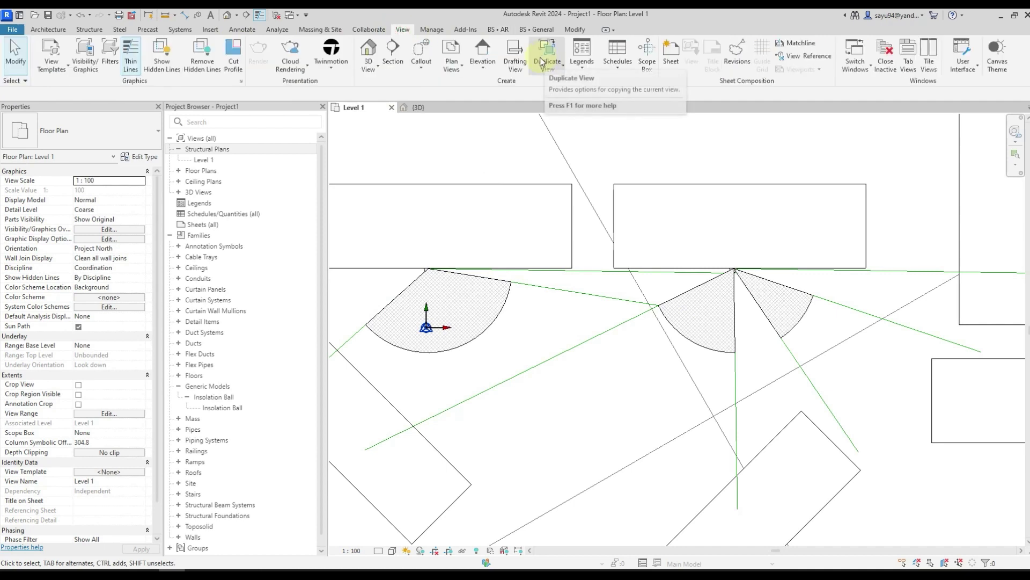
pyautogui.click(617, 57)
pyautogui.click(630, 94)
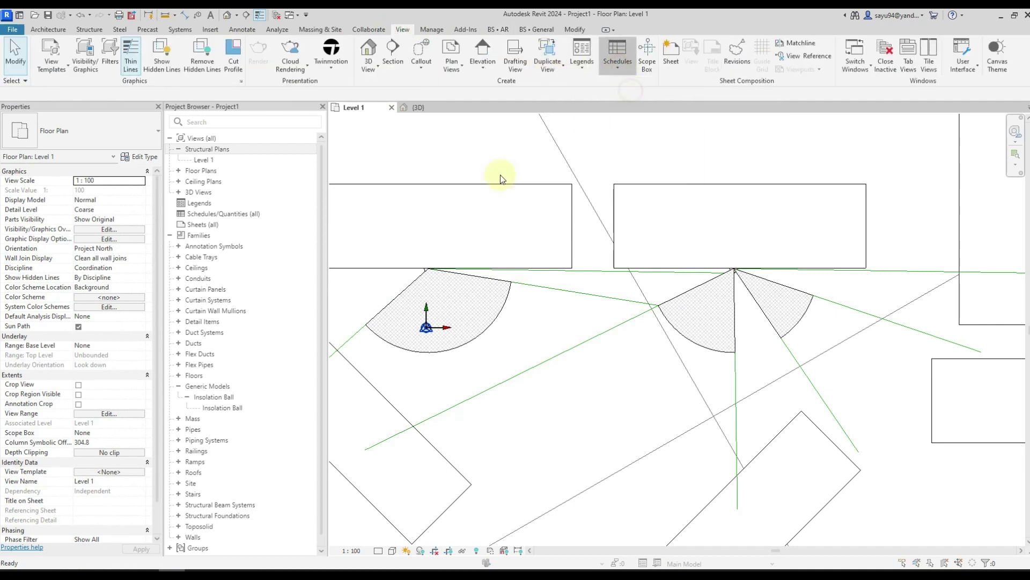
pyautogui.scroll(-6, 379, 289)
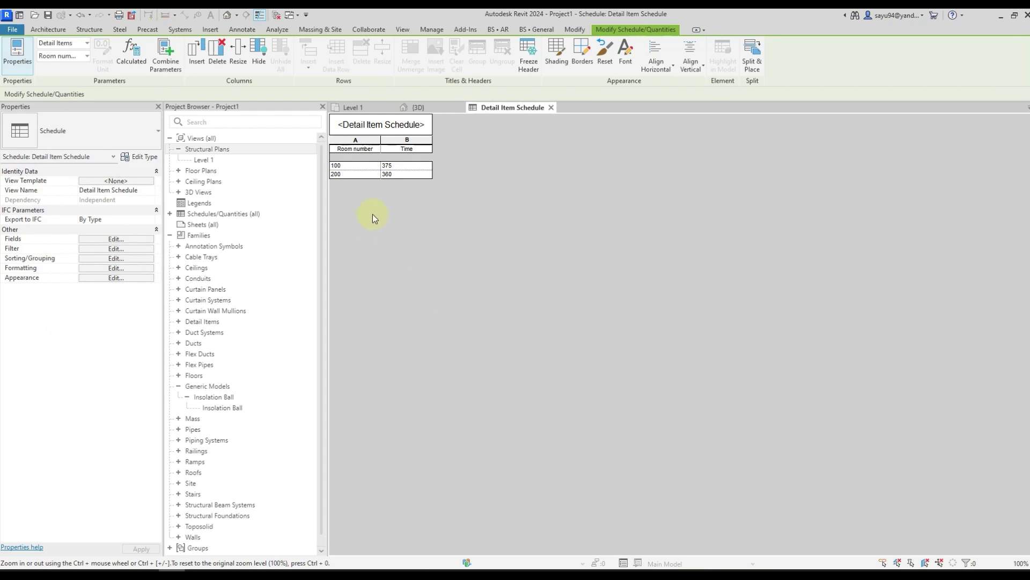
# Step: Review the schedule rows: Room 100 with Time 375 and Room 200 with 360
pyautogui.click(346, 167)
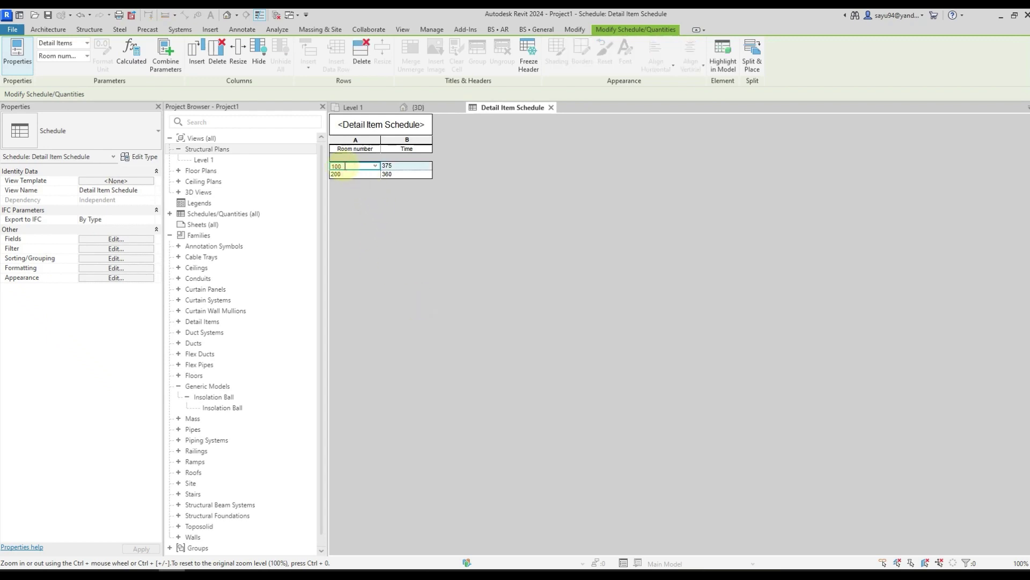
pyautogui.doubleClick(346, 167)
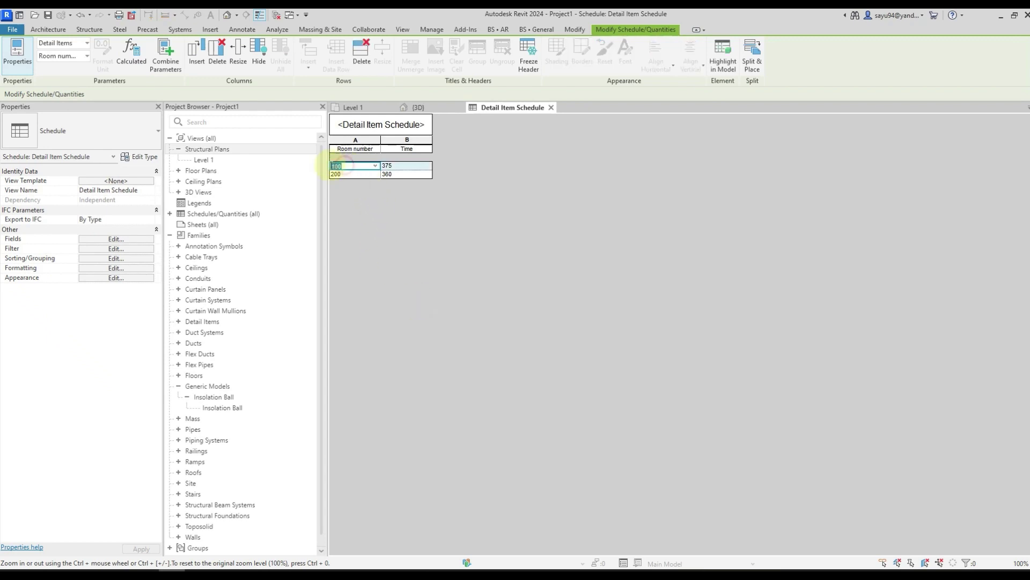
pyautogui.click(396, 168)
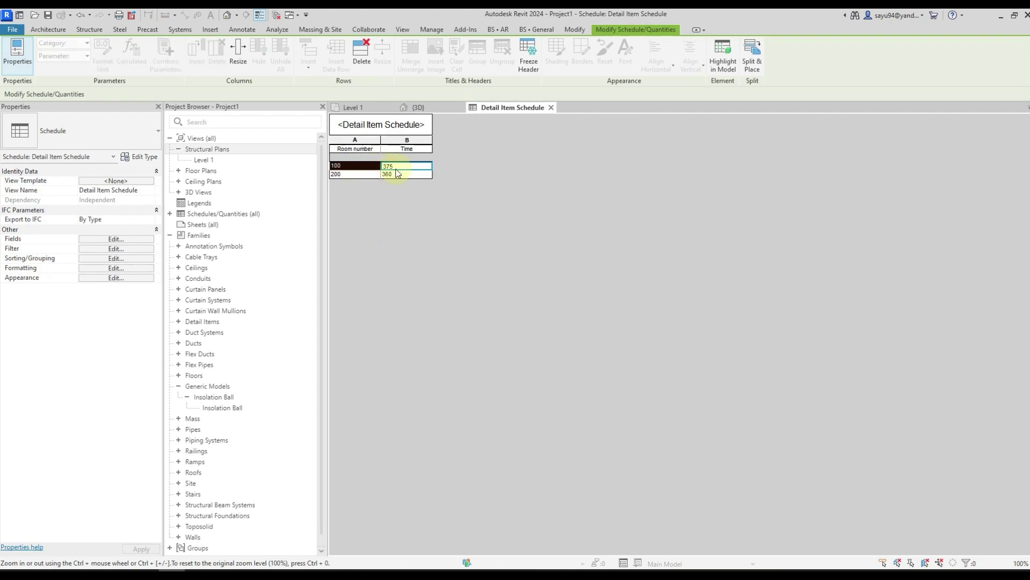
pyautogui.click(335, 174)
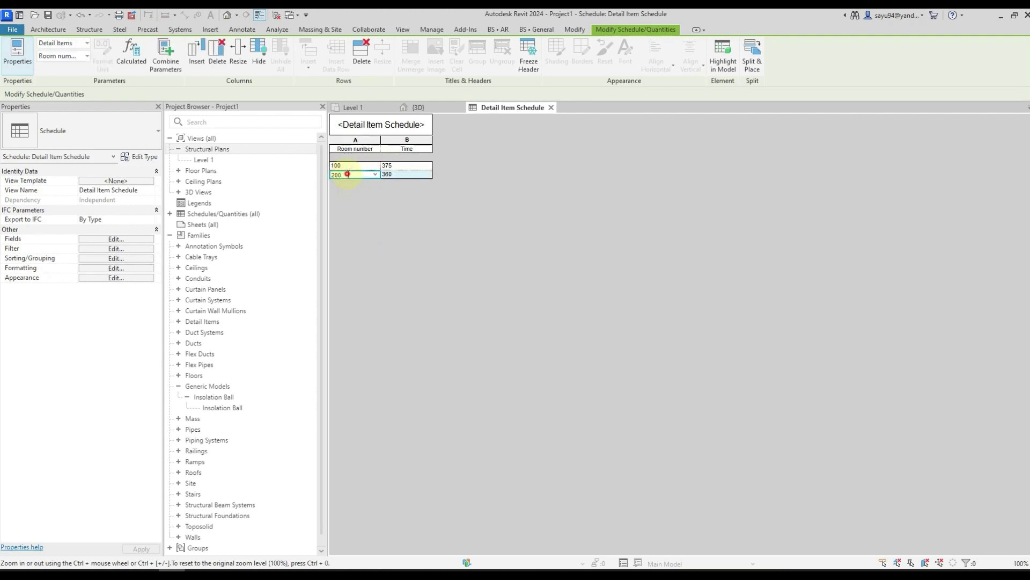
pyautogui.doubleClick(335, 175)
pyautogui.moveTo(398, 175); pyautogui.dragTo(355, 175)
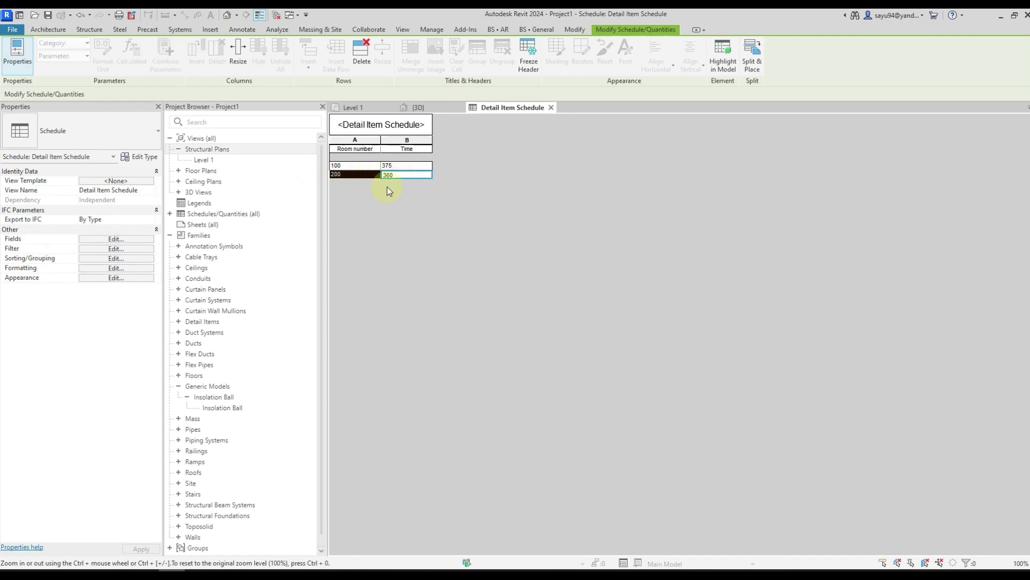
pyautogui.click(357, 107)
# Step: Clear the selection and zoom out on the Level 1 plan to show all petals
pyautogui.click(504, 263)
pyautogui.scroll(-3, 532, 304)
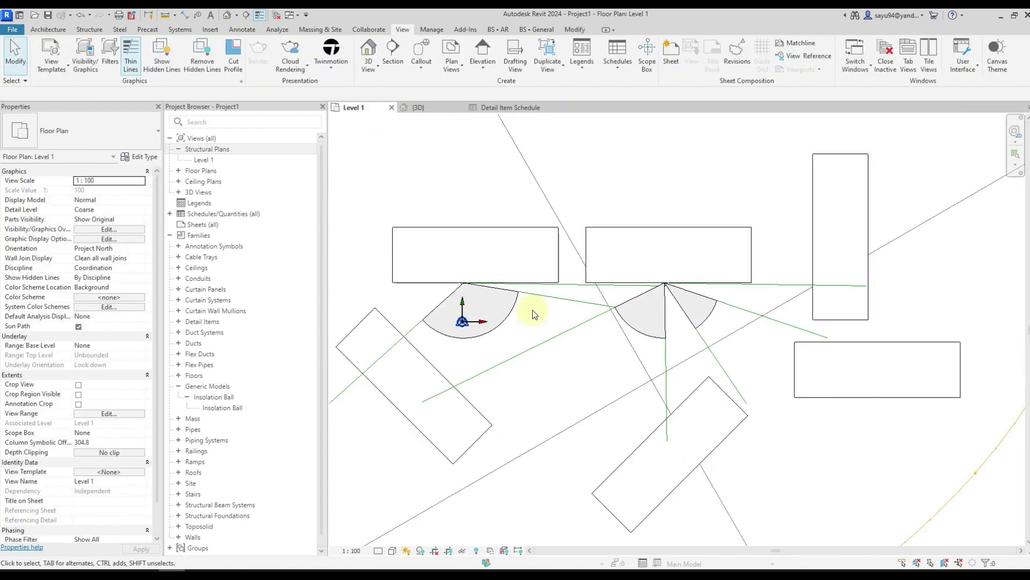